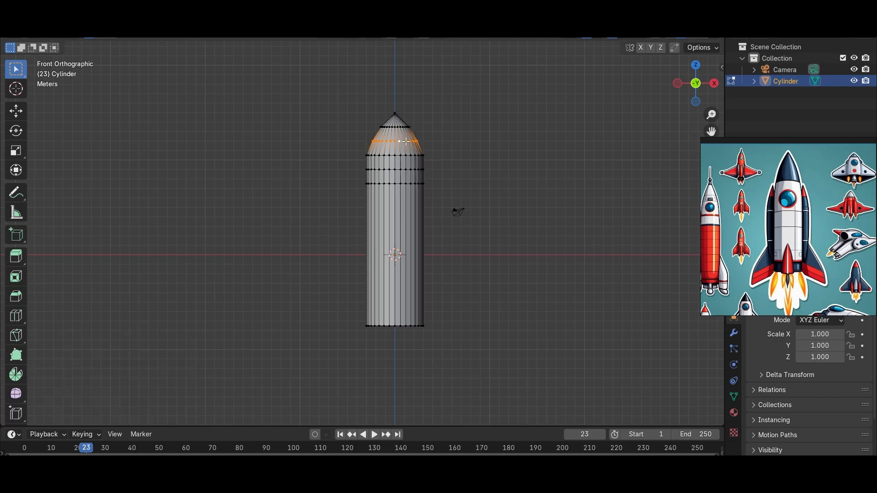
Scale the nose section's edge loops to round its profile and raise the nose tip by 1.927 m
{"action": "key", "text": "s"}
{"action": "left_click", "coordinate": [406, 141]}
{"action": "left_click", "coordinate": [405, 155], "text": "alt"}
{"action": "key", "text": "s"}
{"action": "left_click", "coordinate": [403, 155]}
{"action": "left_click", "coordinate": [405, 169], "text": "alt"}
{"action": "left_click_drag", "start_coordinate": [392, 80], "coordinate": [394, 58]}
{"action": "scroll", "coordinate": [398, 206], "scroll_direction": "up", "scroll_amount": 3}
Add four evenly spaced edge loops around the straight body and lower the topmost one by about 0.78 m
{"action": "key", "text": "ctrl+r"}
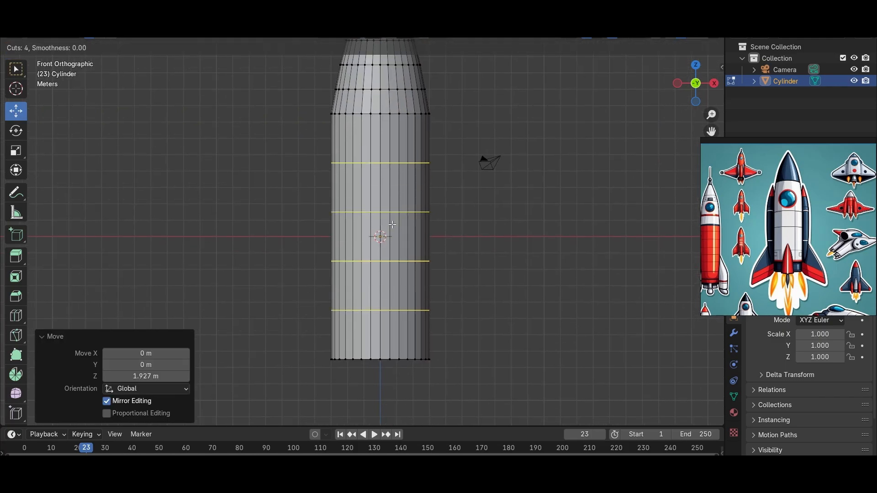
{"action": "scroll", "coordinate": [392, 225], "scroll_direction": "up", "scroll_amount": 2}
{"action": "left_click", "coordinate": [392, 225]}
{"action": "right_click", "coordinate": [392, 225]}
{"action": "left_click", "coordinate": [390, 219]}
{"action": "key", "text": "ctrl+r"}
{"action": "scroll", "coordinate": [390, 182], "scroll_direction": "up", "scroll_amount": 3}
{"action": "left_click", "coordinate": [390, 183]}
{"action": "right_click", "coordinate": [391, 182]}
{"action": "left_click", "coordinate": [390, 163], "text": "alt"}
{"action": "left_click_drag", "start_coordinate": [381, 140], "coordinate": [381, 153]}
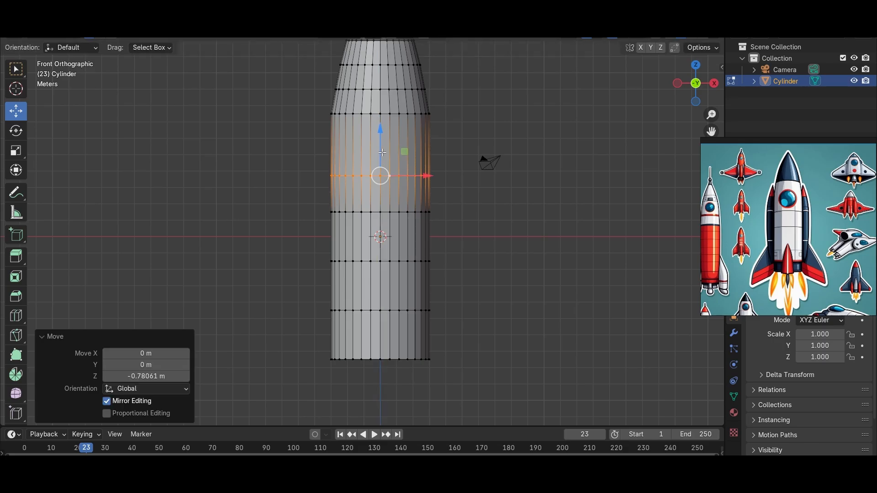
Extrude the bottom of the rocket body and scale it to form a flared rim at the base
{"action": "left_click", "coordinate": [389, 267]}
{"action": "middle_click_drag", "start_coordinate": [389, 266], "coordinate": [388, 167], "text": "shift"}
{"action": "left_click", "coordinate": [385, 260], "text": "alt"}
{"action": "middle_click_drag", "start_coordinate": [394, 278], "coordinate": [411, 242]}
{"action": "left_click", "coordinate": [400, 243]}
{"action": "key", "text": "KP_1"}
{"action": "key", "text": "e"}
{"action": "left_click", "coordinate": [401, 250]}
{"action": "key", "text": "s"}
{"action": "left_click", "coordinate": [405, 251]}
Inset the upper narrow face band around the body and shrink it inward to form a groove
{"action": "scroll", "coordinate": [411, 242], "scroll_direction": "down", "scroll_amount": 3}
{"action": "key", "text": "KP_1"}
{"action": "scroll", "coordinate": [403, 194], "scroll_direction": "up", "scroll_amount": 5}
{"action": "left_click", "coordinate": [403, 193], "text": "alt"}
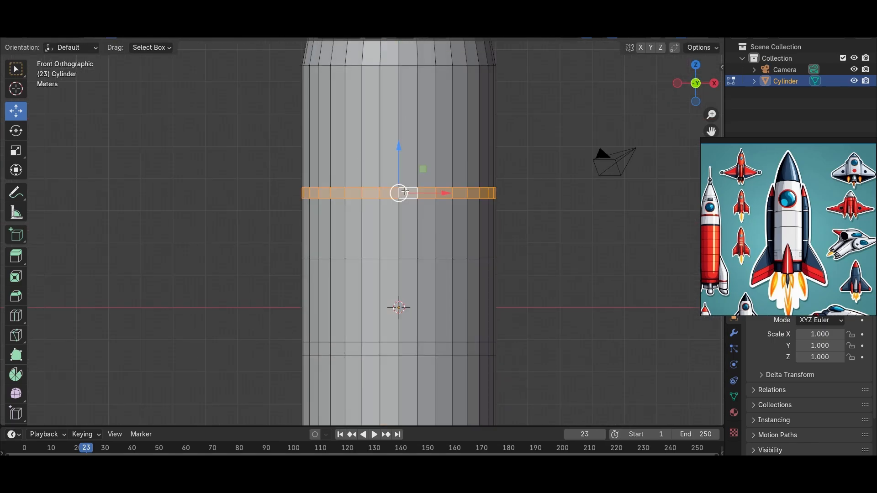
{"action": "left_click", "coordinate": [402, 206]}
{"action": "key", "text": "alt+s"}
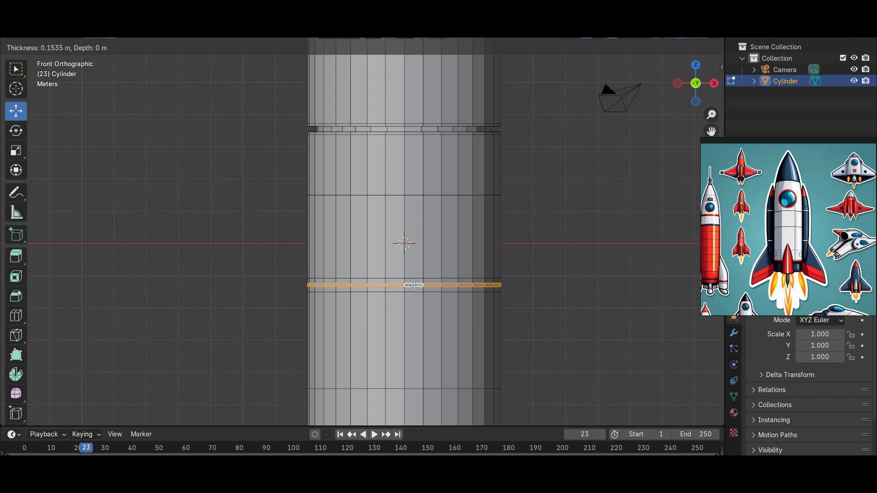
Inset the lower narrow face band by 0.1535 m, shrink it inward as a second groove, and leave mesh editing
{"action": "left_click", "coordinate": [415, 286]}
{"action": "key", "text": "alt+s"}
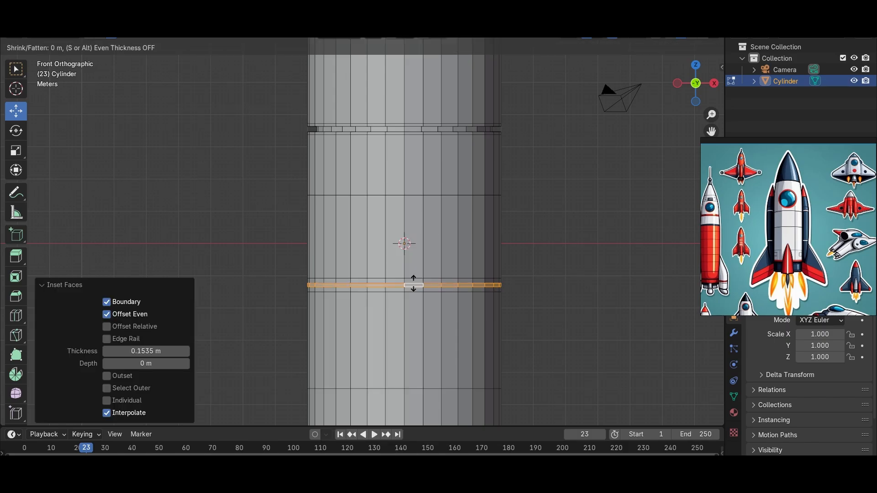
{"action": "left_click", "coordinate": [453, 297]}
{"action": "left_click", "coordinate": [489, 309]}
{"action": "scroll", "coordinate": [489, 309], "scroll_direction": "down", "scroll_amount": 6}
{"action": "middle_click_drag", "start_coordinate": [405, 322], "coordinate": [431, 320], "text": "shift"}
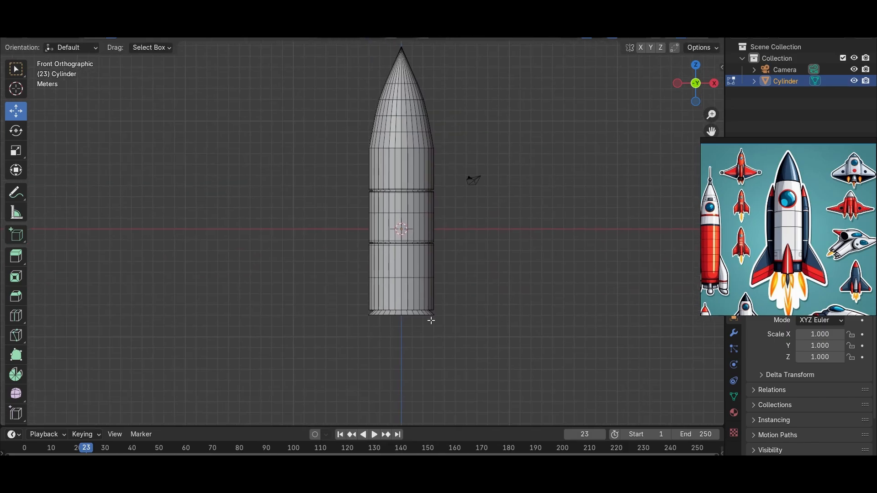
{"action": "left_click", "coordinate": [401, 318]}
{"action": "key", "text": "Tab"}
{"action": "scroll", "coordinate": [396, 299], "scroll_direction": "down", "scroll_amount": 1}
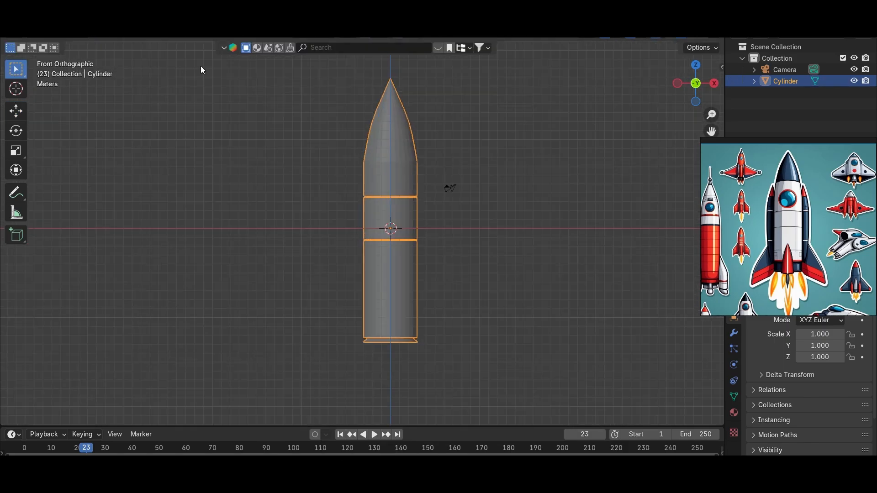
Extrude the face strips on the front and both sides of the lower body outward along their normals as fins
{"action": "middle_click_drag", "start_coordinate": [418, 319], "coordinate": [398, 297], "text": "shift"}
{"action": "scroll", "coordinate": [382, 296], "scroll_direction": "up", "scroll_amount": 2}
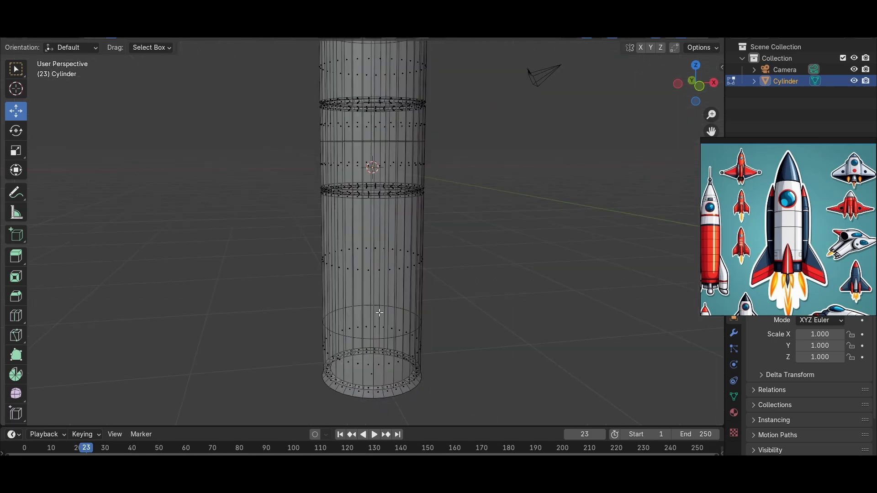
{"action": "key", "text": "KP_1"}
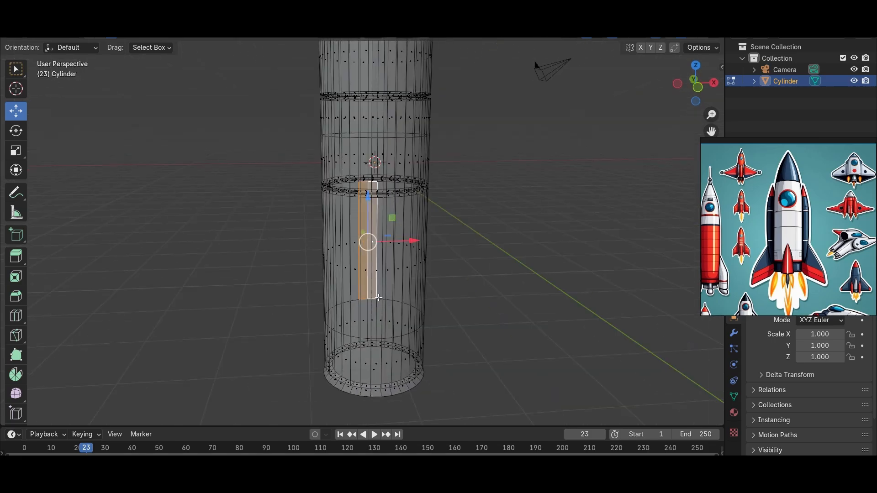
{"action": "key", "text": "KP_1"}
{"action": "left_click", "coordinate": [423, 286]}
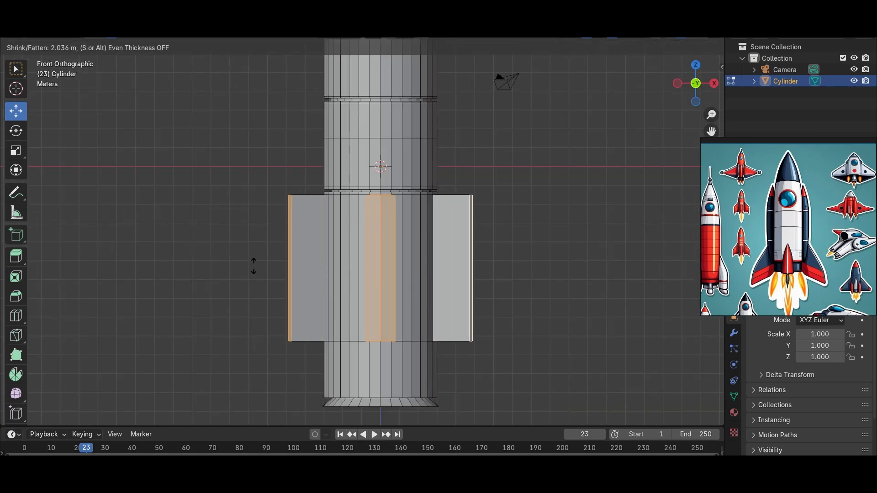
{"action": "left_click", "coordinate": [249, 252]}
Move the fins' outer faces downward to give the fins a swept-back shape
{"action": "left_click_drag", "start_coordinate": [381, 223], "coordinate": [380, 283]}
{"action": "scroll", "coordinate": [380, 274], "scroll_direction": "down", "scroll_amount": 5}
{"action": "left_click_drag", "start_coordinate": [370, 230], "coordinate": [370, 232]}
{"action": "scroll", "coordinate": [377, 269], "scroll_direction": "up", "scroll_amount": 4}
Select the upper outer edge of a side fin in edge mode and enable X mirror editing
{"action": "middle_click_drag", "start_coordinate": [378, 272], "coordinate": [324, 282]}
{"action": "key", "text": "2"}
{"action": "left_click", "coordinate": [511, 253]}
{"action": "middle_click_drag", "start_coordinate": [456, 263], "coordinate": [526, 264]}
{"action": "key", "text": "KP_1"}
{"action": "left_click", "coordinate": [640, 48]}
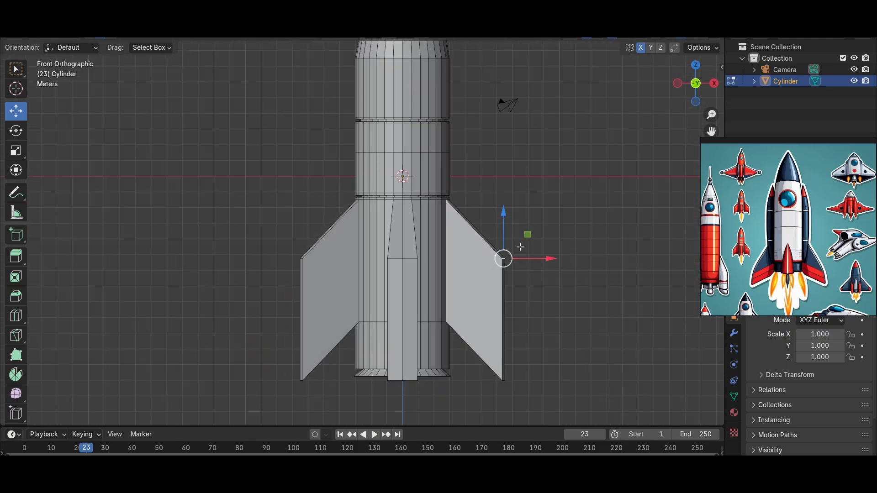
Move the upper outer edges of the two side fins inward to taper the fins
{"action": "left_click_drag", "start_coordinate": [505, 260], "coordinate": [484, 263]}
{"action": "key", "text": "ctrl+z"}
{"action": "middle_click_drag", "start_coordinate": [484, 262], "coordinate": [515, 265]}
{"action": "key", "text": "KP_1"}
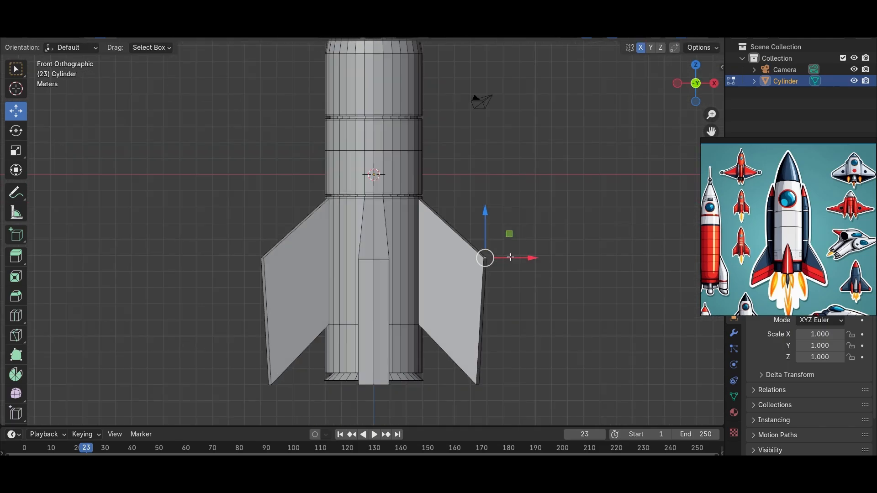
{"action": "left_click_drag", "start_coordinate": [460, 253], "coordinate": [462, 254]}
{"action": "middle_click_drag", "start_coordinate": [462, 254], "coordinate": [496, 270]}
Merge the paired outer vertices of a side fin to sharpen its edge
{"action": "left_click", "coordinate": [453, 224]}
{"action": "middle_click_drag", "start_coordinate": [452, 232], "coordinate": [333, 262]}
{"action": "left_click", "coordinate": [479, 237]}
{"action": "left_click", "coordinate": [301, 108]}
{"action": "key", "text": "m"}
{"action": "left_click", "coordinate": [513, 232]}
Merge the remaining paired outer vertices so that the fins end in sharp points
{"action": "middle_click_drag", "start_coordinate": [471, 235], "coordinate": [514, 242]}
{"action": "key", "text": "m"}
{"action": "left_click", "coordinate": [396, 313]}
{"action": "middle_click_drag", "start_coordinate": [548, 309], "coordinate": [493, 310]}
{"action": "key", "text": "m"}
{"action": "left_click", "coordinate": [548, 311]}
{"action": "middle_click_drag", "start_coordinate": [548, 311], "coordinate": [445, 326]}
Nudge the side fin's outer corner slightly sideways and return to Object Mode
{"action": "left_click_drag", "start_coordinate": [510, 230], "coordinate": [512, 230]}
{"action": "key", "text": "KP_1"}
{"action": "key", "text": "Tab"}
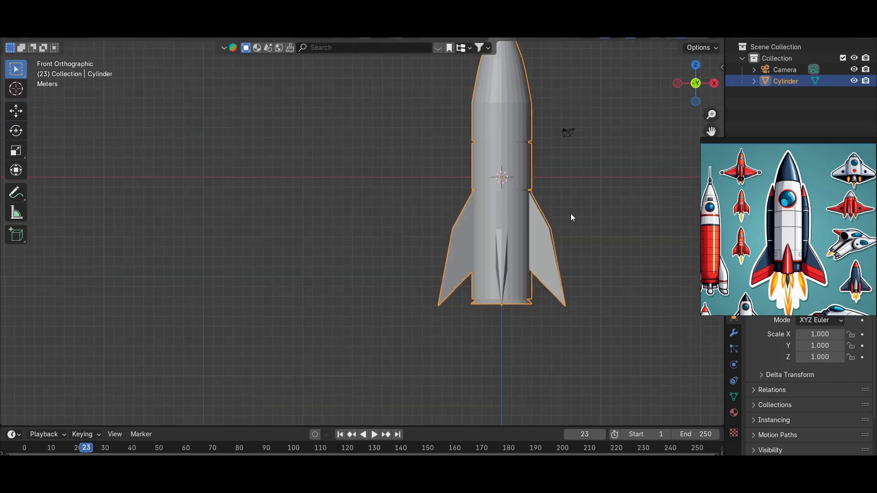
{"action": "middle_click_drag", "start_coordinate": [571, 213], "coordinate": [479, 241]}
{"action": "key", "text": "KP_1"}
{"action": "left_click", "coordinate": [478, 241]}
Extrude the two-face strip on the back of the lower body outward to create a fourth fin
{"action": "left_click", "coordinate": [405, 253]}
{"action": "key", "text": "Tab"}
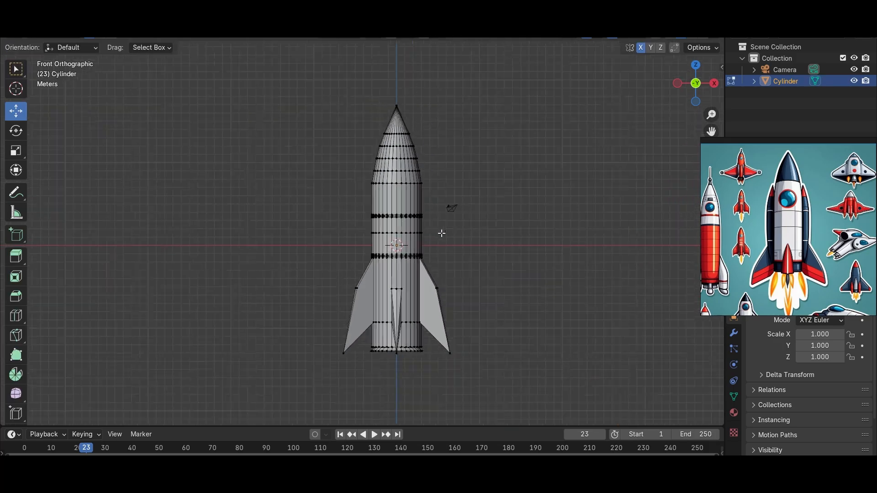
{"action": "middle_click_drag", "start_coordinate": [426, 352], "coordinate": [412, 248], "text": "shift"}
{"action": "left_click", "coordinate": [670, 37]}
{"action": "middle_click_drag", "start_coordinate": [409, 184], "coordinate": [408, 202], "text": "shift"}
{"action": "left_click", "coordinate": [415, 263]}
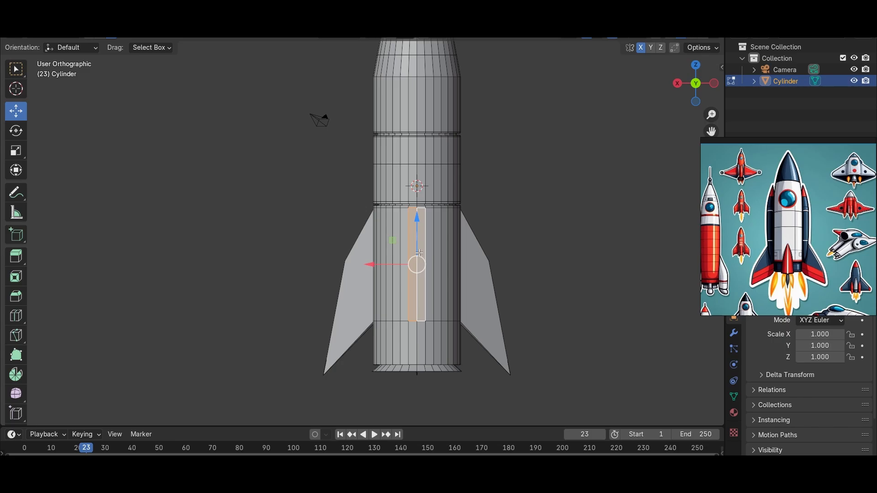
{"action": "middle_click_drag", "start_coordinate": [292, 261], "coordinate": [425, 260]}
{"action": "left_click", "coordinate": [423, 272]}
Move the back fin's outer face downward and merge its outer vertices into a pointed tip
{"action": "left_click_drag", "start_coordinate": [394, 224], "coordinate": [397, 274]}
{"action": "middle_click_drag", "start_coordinate": [411, 278], "coordinate": [395, 241]}
{"action": "key", "text": "1"}
{"action": "left_click", "coordinate": [472, 391]}
{"action": "key", "text": "m"}
{"action": "left_click", "coordinate": [488, 388]}
Leave mesh editing and add a separate cylinder with 32 vertices, 3 m radius and 15 m depth
{"action": "key", "text": "1"}
{"action": "scroll", "coordinate": [367, 287], "scroll_direction": "up", "scroll_amount": 4}
{"action": "scroll", "coordinate": [396, 288], "scroll_direction": "down", "scroll_amount": 2}
{"action": "middle_click_drag", "start_coordinate": [395, 356], "coordinate": [416, 352], "text": "shift"}
{"action": "key", "text": "shift+a"}
{"action": "key", "text": "Escape"}
{"action": "key", "text": "Tab"}
{"action": "key", "text": "shift+a"}
{"action": "left_click", "coordinate": [442, 214]}
Scale the new cylinder to 0.328 and duplicate it into four cylinders arranged around the rocket's axis
{"action": "scroll", "coordinate": [442, 214], "scroll_direction": "down", "scroll_amount": 4}
{"action": "key", "text": "shift+space"}
{"action": "key", "text": "g"}
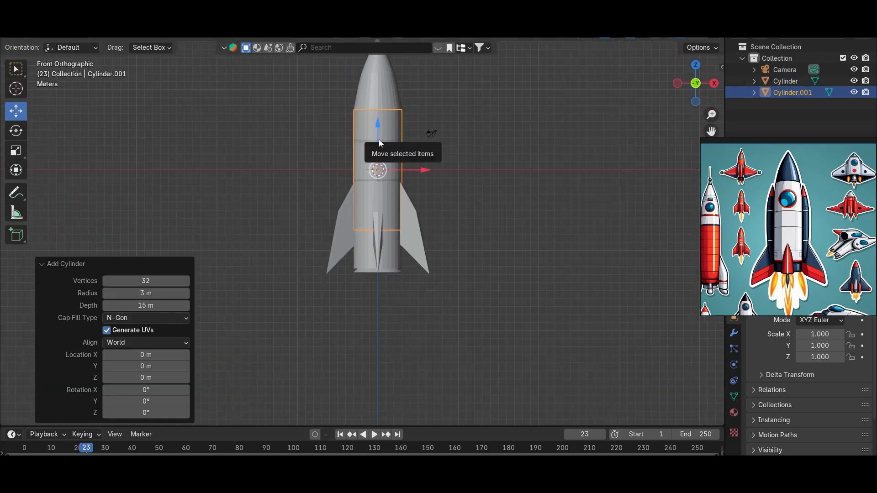
{"action": "left_click_drag", "start_coordinate": [368, 259], "coordinate": [407, 286]}
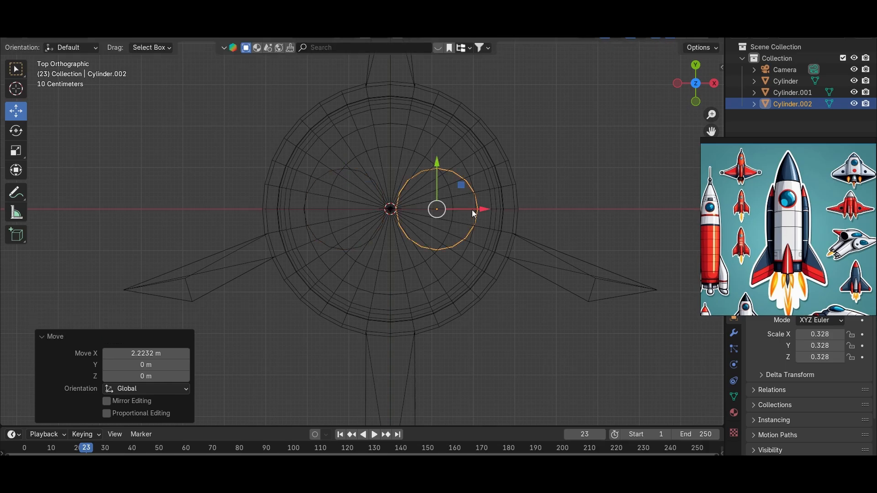
{"action": "left_click", "coordinate": [392, 245]}
{"action": "key", "text": "alt+d"}
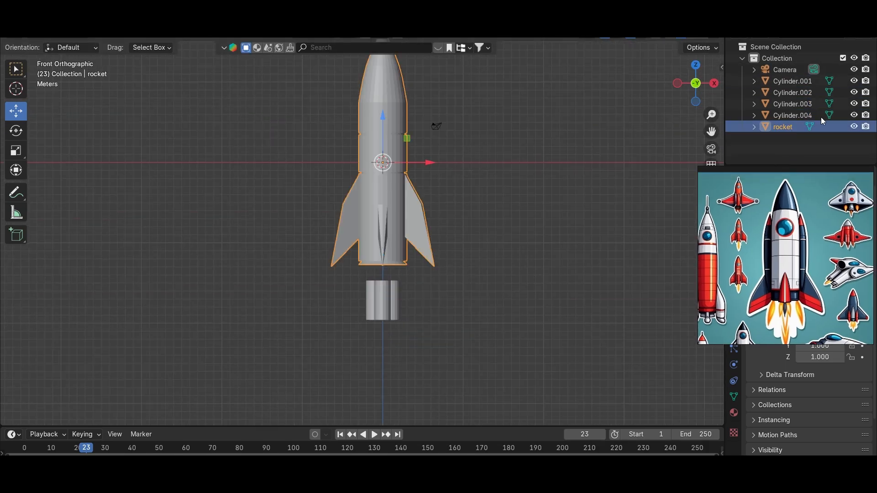
Raise the joined cylinders to the rocket's base and scale their bottom faces by 1.369 to flare the nozzles
{"action": "left_click_drag", "start_coordinate": [375, 223], "coordinate": [376, 222]}
{"action": "left_click_drag", "start_coordinate": [375, 222], "coordinate": [374, 217]}
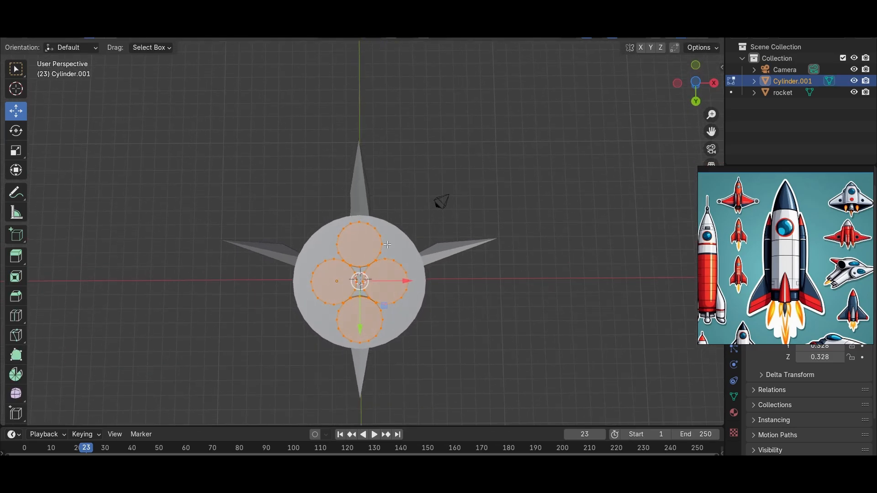
{"action": "left_click", "coordinate": [390, 291]}
{"action": "middle_click_drag", "start_coordinate": [389, 290], "coordinate": [370, 332]}
{"action": "key", "text": "KP_1"}
Shift the flared nozzle ends slightly downward and return to Object Mode
{"action": "left_click_drag", "start_coordinate": [359, 241], "coordinate": [359, 255]}
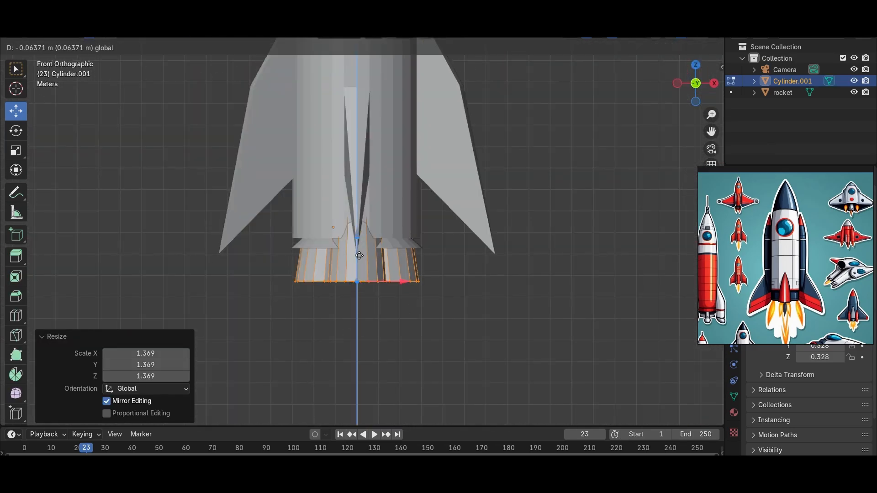
{"action": "middle_click_drag", "start_coordinate": [366, 259], "coordinate": [458, 303]}
{"action": "scroll", "coordinate": [458, 304], "scroll_direction": "down", "scroll_amount": 7}
{"action": "key", "text": "Tab"}
{"action": "key", "text": "KP_1"}
{"action": "left_click", "coordinate": [419, 303]}
{"action": "scroll", "coordinate": [420, 293], "scroll_direction": "up", "scroll_amount": 5}
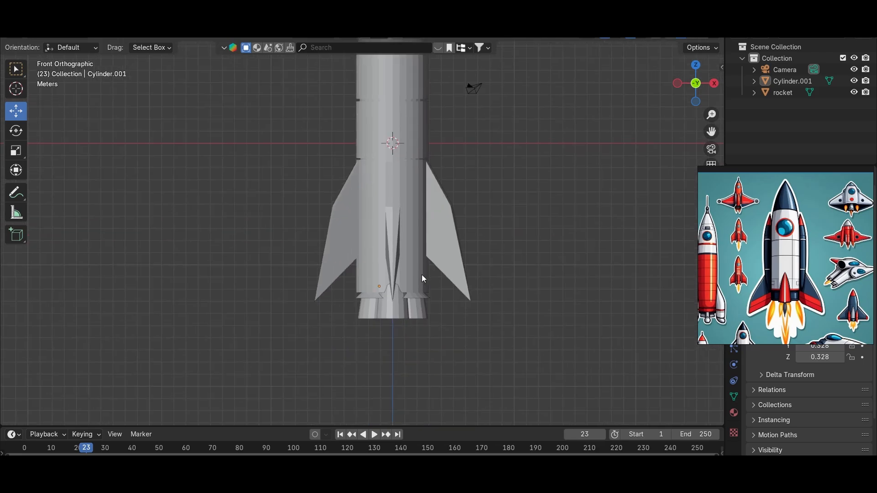
Add a Shrinkwrap modifier to the nozzles with rocket as the target and set its offset to 1.9 m
{"action": "left_click", "coordinate": [415, 308]}
{"action": "left_click_drag", "start_coordinate": [777, 170], "coordinate": [607, 80]}
{"action": "left_click", "coordinate": [733, 333]}
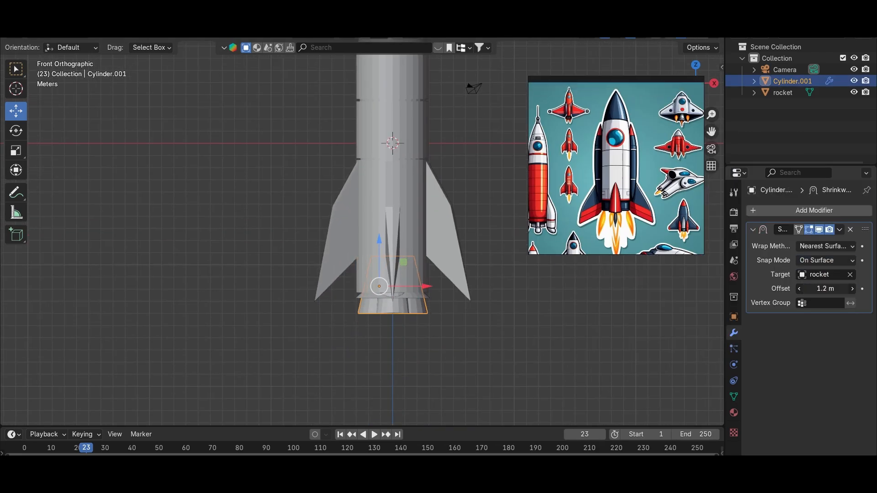
{"action": "left_click_drag", "start_coordinate": [825, 289], "coordinate": [836, 289]}
Edit the rocket mesh, shift the face ring under the base rim by about 0.14 m, and return to Object Mode
{"action": "middle_click_drag", "start_coordinate": [487, 329], "coordinate": [487, 282]}
{"action": "scroll", "coordinate": [488, 282], "scroll_direction": "up", "scroll_amount": 4}
{"action": "left_click", "coordinate": [782, 94]}
{"action": "key", "text": "Tab"}
{"action": "left_click", "coordinate": [459, 269], "text": "alt"}
{"action": "middle_click_drag", "start_coordinate": [474, 329], "coordinate": [392, 288]}
{"action": "left_click", "coordinate": [456, 276]}
{"action": "left_click", "coordinate": [411, 237], "text": "alt"}
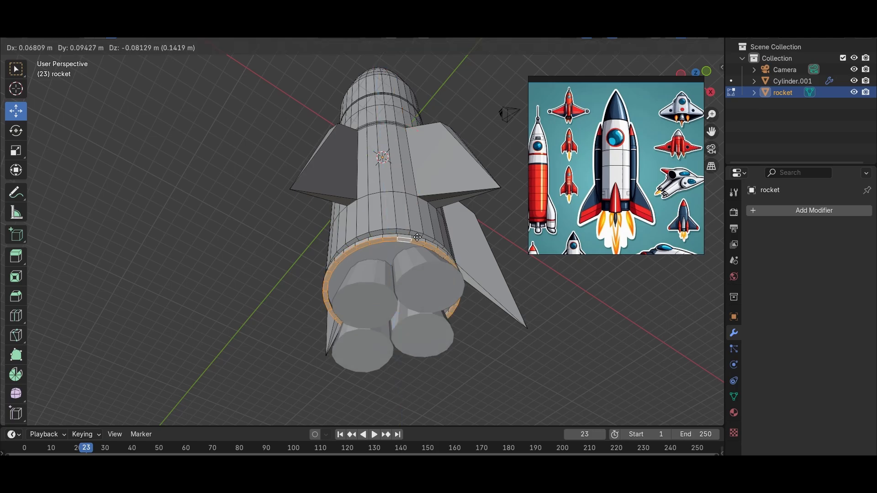
{"action": "left_click", "coordinate": [417, 238]}
{"action": "middle_click_drag", "start_coordinate": [417, 238], "coordinate": [364, 300]}
{"action": "scroll", "coordinate": [409, 282], "scroll_direction": "down", "scroll_amount": 8}
{"action": "key", "text": "Tab"}
{"action": "left_click", "coordinate": [409, 282]}
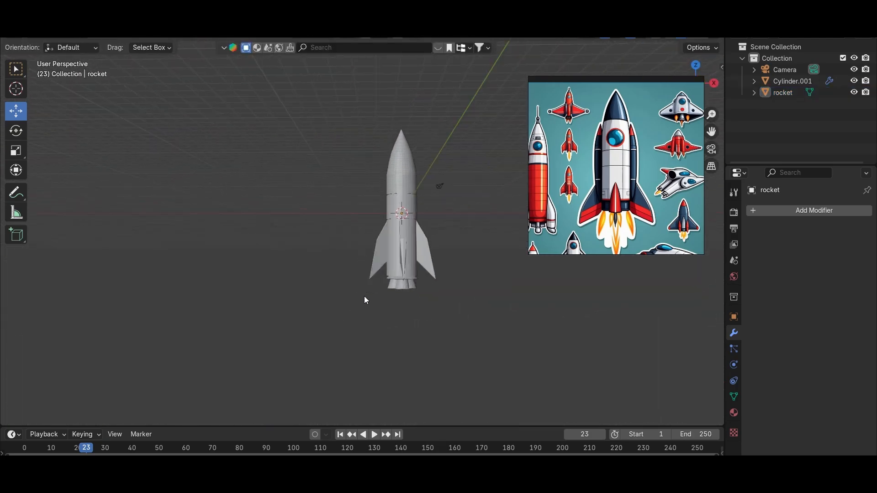
Apply smooth shading to the rocket body and the engine nozzles
{"action": "scroll", "coordinate": [366, 251], "scroll_direction": "up", "scroll_amount": 4}
{"action": "scroll", "coordinate": [366, 247], "scroll_direction": "down", "scroll_amount": 1}
{"action": "middle_click_drag", "start_coordinate": [366, 247], "coordinate": [362, 249]}
{"action": "key", "text": "KP_1"}
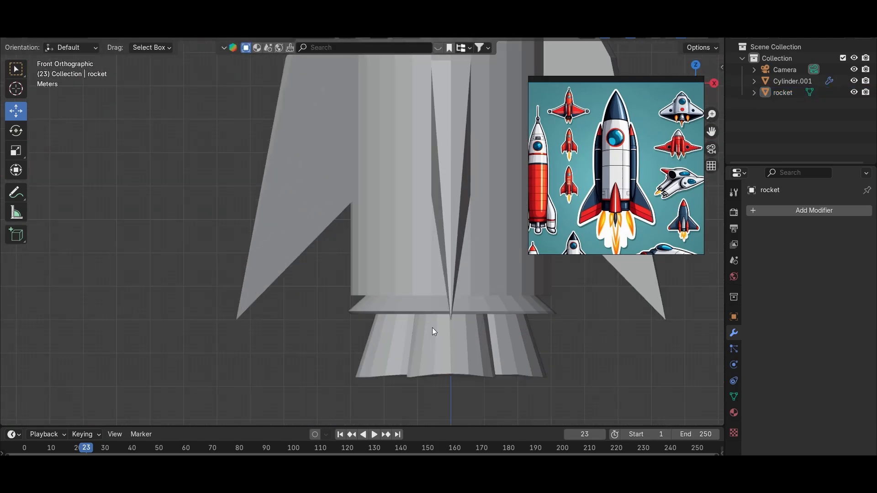
{"action": "scroll", "coordinate": [432, 327], "scroll_direction": "down", "scroll_amount": 3}
{"action": "middle_click_drag", "start_coordinate": [452, 334], "coordinate": [444, 291], "text": "shift"}
{"action": "scroll", "coordinate": [445, 292], "scroll_direction": "down", "scroll_amount": 2}
{"action": "left_click", "coordinate": [382, 234]}
{"action": "right_click", "coordinate": [382, 235]}
{"action": "left_click", "coordinate": [382, 237]}
{"action": "left_click", "coordinate": [382, 370]}
{"action": "left_click", "coordinate": [409, 255]}
{"action": "scroll", "coordinate": [408, 255], "scroll_direction": "down", "scroll_amount": 4}
{"action": "middle_click_drag", "start_coordinate": [409, 255], "coordinate": [432, 170]}
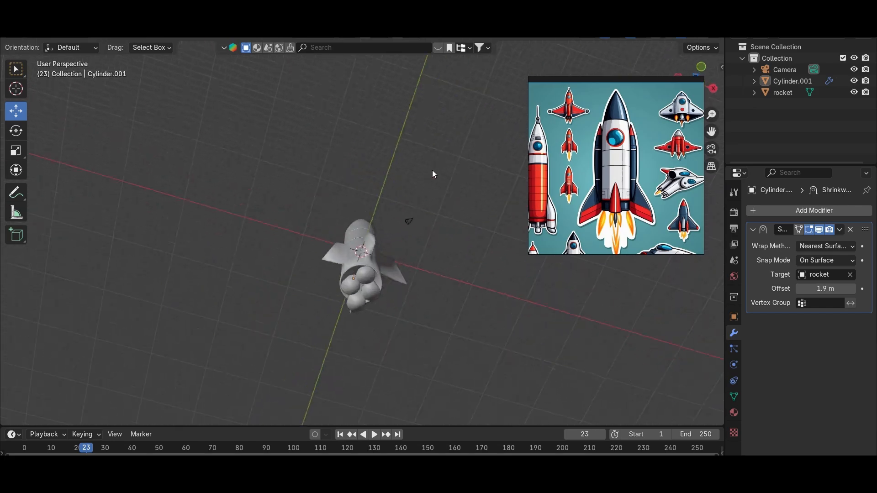
Add a small cylinder against the side of the rocket body and raise it 1.1768 m
{"action": "key", "text": "KP_1"}
{"action": "scroll", "coordinate": [353, 261], "scroll_direction": "up", "scroll_amount": 5}
{"action": "scroll", "coordinate": [352, 261], "scroll_direction": "down", "scroll_amount": 3}
{"action": "key", "text": "shift+a"}
{"action": "mouse_move", "coordinate": [311, 250]}
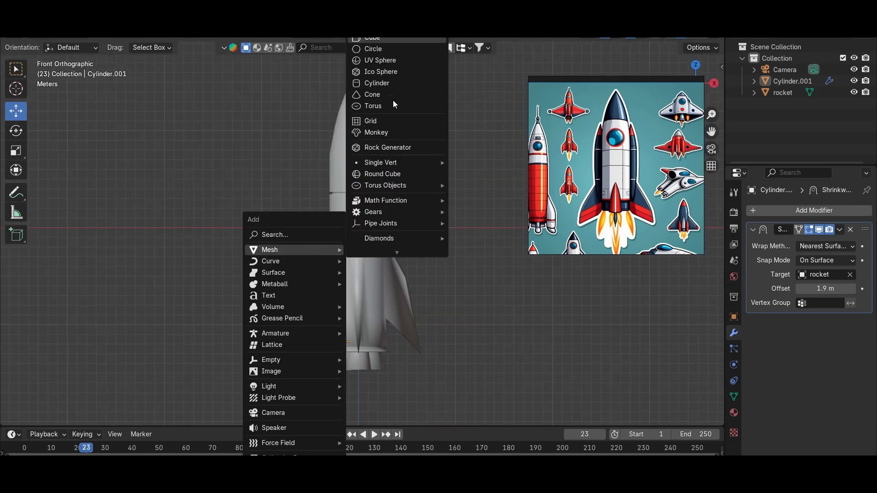
{"action": "left_click", "coordinate": [379, 82]}
{"action": "left_click_drag", "start_coordinate": [392, 228], "coordinate": [420, 219]}
{"action": "middle_click_drag", "start_coordinate": [389, 213], "coordinate": [395, 273]}
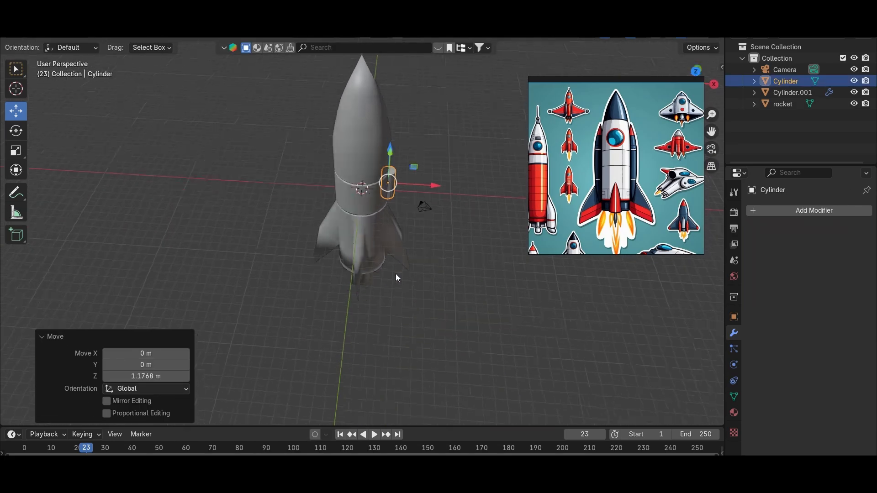
{"action": "key", "text": "KP_1"}
{"action": "left_click", "coordinate": [814, 211]}
{"action": "left_click", "coordinate": [818, 241]}
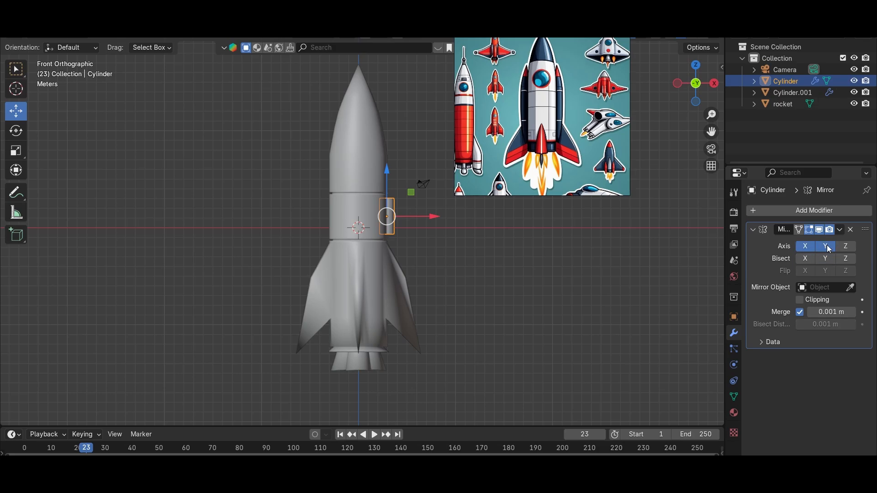
{"action": "left_click_drag", "start_coordinate": [426, 216], "coordinate": [487, 216]}
{"action": "left_click", "coordinate": [850, 229]}
{"action": "left_click_drag", "start_coordinate": [486, 216], "coordinate": [426, 216]}
Stretch the side cylinder about 4.171 times along Z and set its origin to its geometry
{"action": "key", "text": "s"}
{"action": "key", "text": "z"}
{"action": "left_click", "coordinate": [437, 131]}
{"action": "middle_click_drag", "start_coordinate": [432, 274], "coordinate": [432, 303]}
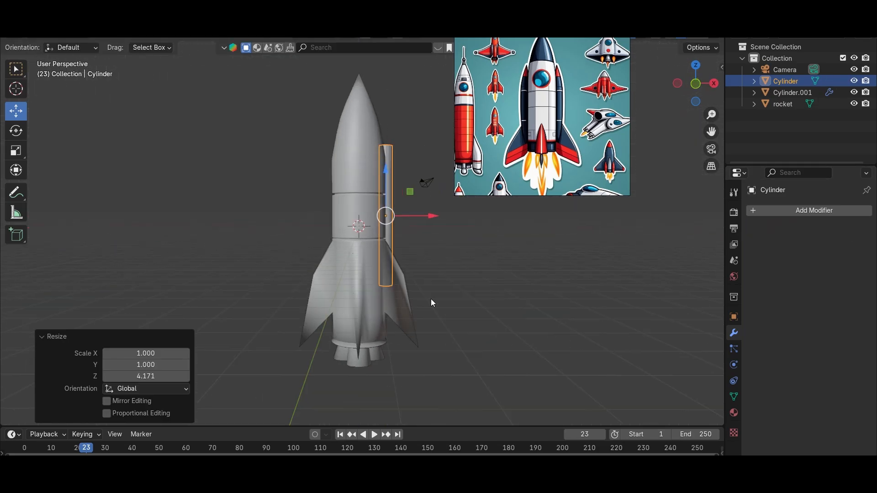
{"action": "right_click", "coordinate": [393, 221]}
{"action": "mouse_move", "coordinate": [393, 268]}
{"action": "left_click", "coordinate": [434, 281]}
{"action": "right_click", "coordinate": [391, 219]}
Add a Mirror modifier to the side cylinder on the X axis with rocket as the mirror object
{"action": "left_click", "coordinate": [778, 211]}
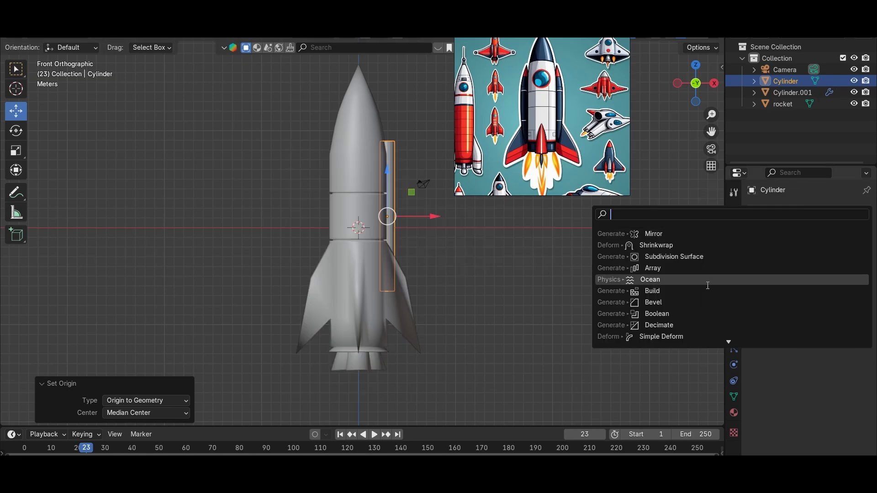
{"action": "left_click", "coordinate": [707, 232]}
{"action": "left_click", "coordinate": [819, 287]}
{"action": "left_click", "coordinate": [791, 328]}
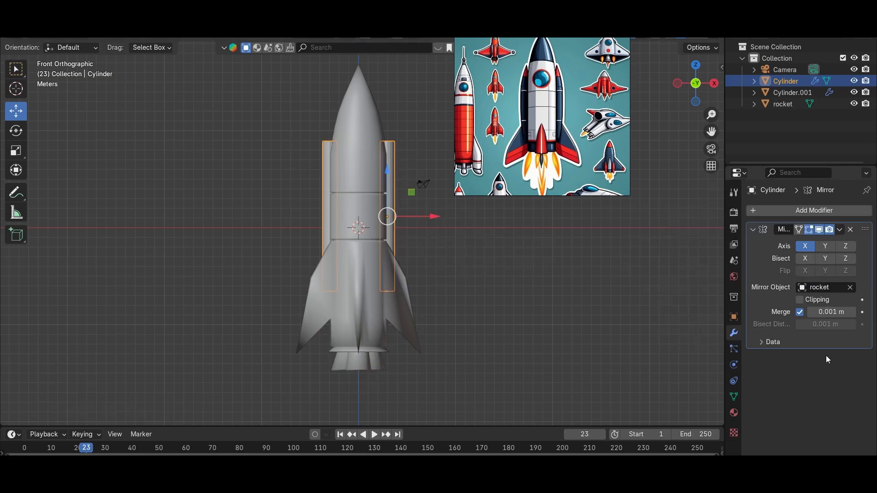
{"action": "left_click", "coordinate": [753, 229]}
Edit the side cylinder, extrude its upper end into a pointed tip, and return to Object Mode
{"action": "key", "text": "Tab"}
{"action": "middle_click_drag", "start_coordinate": [401, 209], "coordinate": [355, 146]}
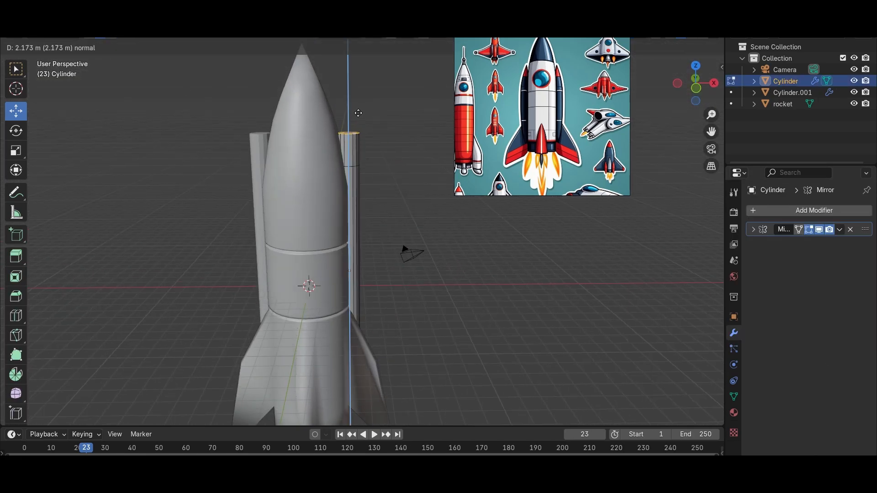
{"action": "key", "text": "KP_1"}
{"action": "scroll", "coordinate": [397, 216], "scroll_direction": "down", "scroll_amount": 4}
{"action": "key", "text": "Tab"}
{"action": "left_click", "coordinate": [381, 210]}
Add another cylinder, scale it down, and move it 3.0141 m along Y onto the rocket's surface
{"action": "middle_click_drag", "start_coordinate": [381, 209], "coordinate": [337, 223]}
{"action": "key", "text": "KP_3"}
{"action": "key", "text": "shift+a"}
{"action": "mouse_move", "coordinate": [390, 239]}
{"action": "left_click", "coordinate": [436, 74]}
{"action": "key", "text": "s"}
{"action": "left_click", "coordinate": [396, 246]}
{"action": "key", "text": "g"}
{"action": "key", "text": "y"}
{"action": "left_click", "coordinate": [369, 242]}
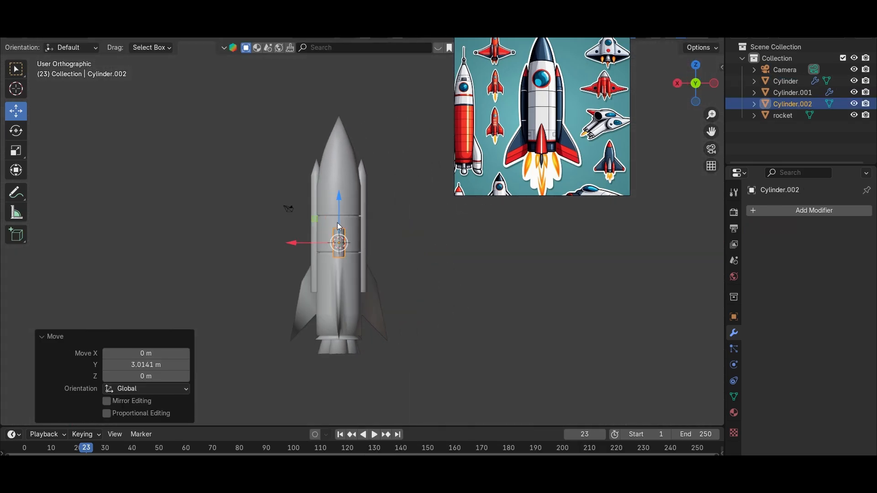
Raise the new small cylinder slightly and sink it 0.43663 m into the rocket body along Y
{"action": "left_click_drag", "start_coordinate": [339, 210], "coordinate": [338, 211]}
{"action": "scroll", "coordinate": [215, 284], "scroll_direction": "up", "scroll_amount": 7}
{"action": "middle_click_drag", "start_coordinate": [338, 210], "coordinate": [218, 253]}
{"action": "left_click_drag", "start_coordinate": [272, 254], "coordinate": [287, 255]}
{"action": "scroll", "coordinate": [350, 256], "scroll_direction": "down", "scroll_amount": 7}
{"action": "middle_click_drag", "start_coordinate": [337, 247], "coordinate": [344, 256]}
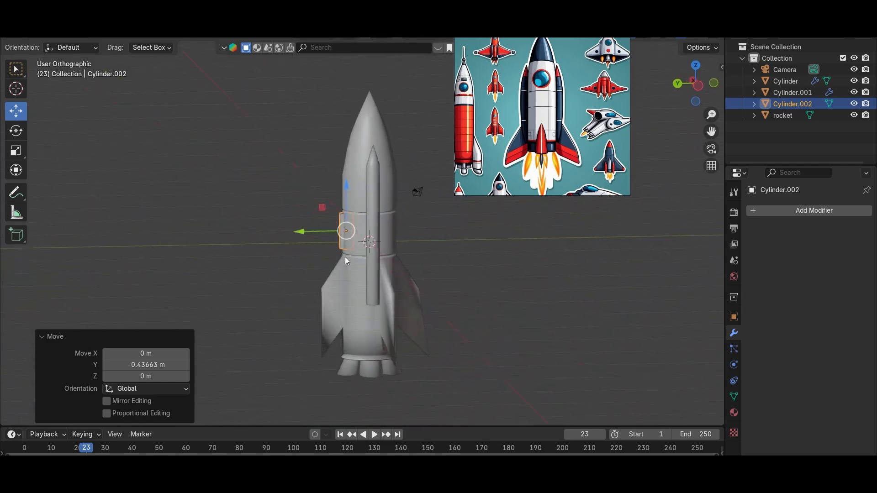
Add a Mirror modifier to the small detail cylinder, mirroring across rocket on the Y axis only
{"action": "right_click", "coordinate": [406, 267]}
{"action": "left_click", "coordinate": [405, 266]}
{"action": "left_click", "coordinate": [767, 211]}
{"action": "left_click", "coordinate": [767, 234]}
{"action": "left_click", "coordinate": [822, 287]}
{"action": "left_click", "coordinate": [799, 347]}
{"action": "left_click", "coordinate": [826, 247]}
{"action": "left_click", "coordinate": [805, 246]}
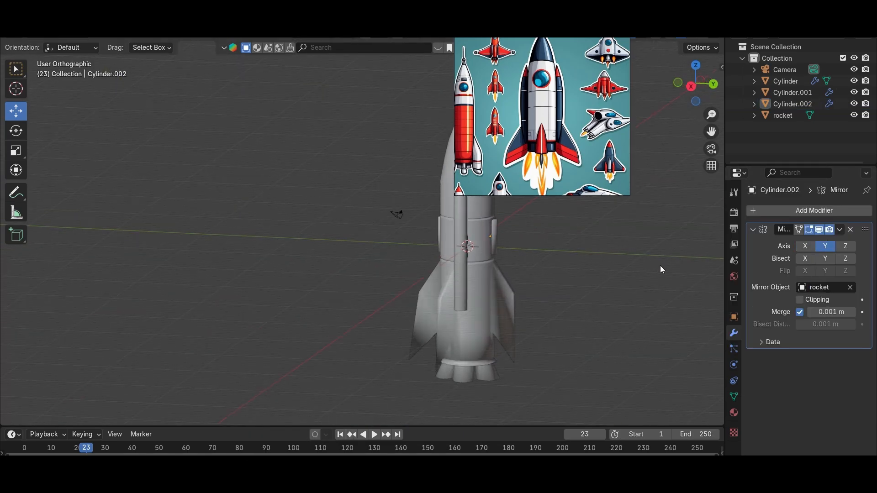
Edit the rocket, set the Mean Crease of the vertical edges where the fins meet the body to 1.00, and return to Object Mode
{"action": "key", "text": "KP_1"}
{"action": "left_click", "coordinate": [415, 273]}
{"action": "key", "text": "Tab"}
{"action": "scroll", "coordinate": [390, 285], "scroll_direction": "up", "scroll_amount": 4}
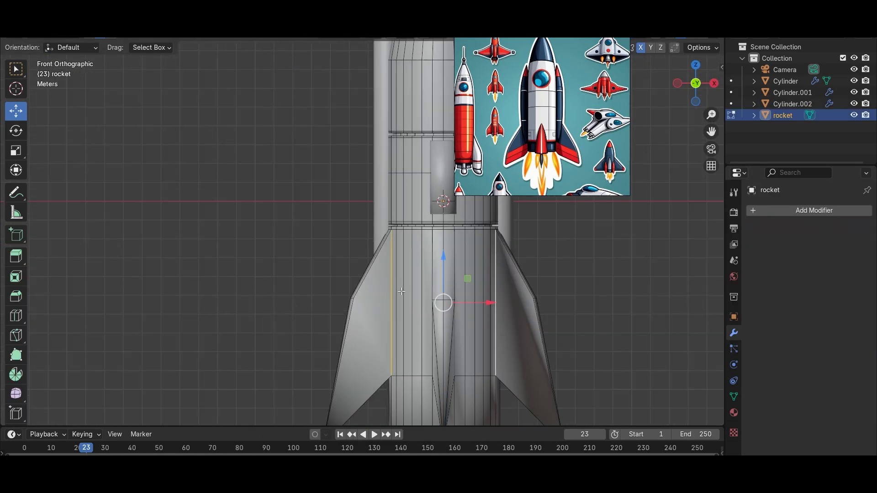
{"action": "middle_click_drag", "start_coordinate": [402, 292], "coordinate": [502, 295]}
{"action": "left_click", "coordinate": [302, 297], "text": "shift"}
{"action": "middle_click_drag", "start_coordinate": [301, 297], "coordinate": [452, 301]}
{"action": "left_click", "coordinate": [185, 354], "text": "shift"}
{"action": "scroll", "coordinate": [191, 347], "scroll_direction": "down", "scroll_amount": 3}
{"action": "middle_click_drag", "start_coordinate": [192, 347], "coordinate": [461, 285]}
{"action": "key", "text": "n"}
{"action": "left_click_drag", "start_coordinate": [638, 200], "coordinate": [703, 200]}
{"action": "middle_click_drag", "start_coordinate": [480, 263], "coordinate": [499, 262]}
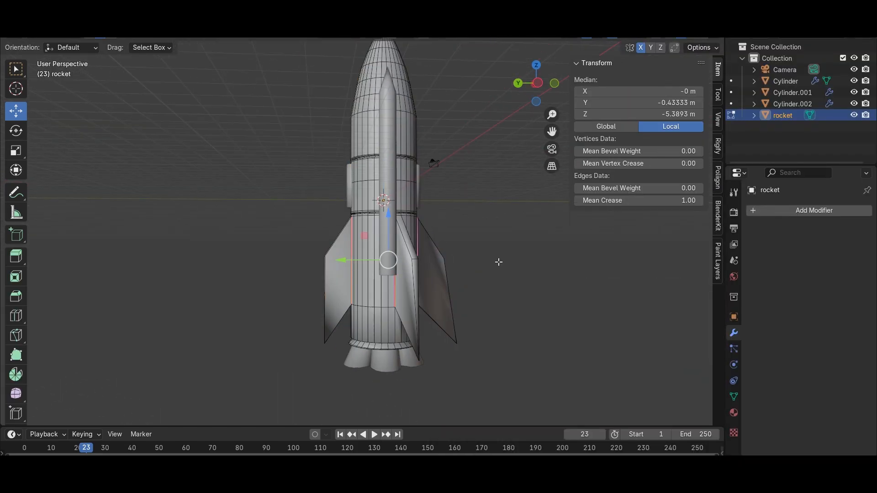
{"action": "scroll", "coordinate": [498, 262], "scroll_direction": "up", "scroll_amount": 5}
{"action": "key", "text": "Tab"}
{"action": "left_click", "coordinate": [592, 309]}
Add a UV sphere and place it on the front of the upper body at Y -2.6424 m, Z 5.6739 m
{"action": "scroll", "coordinate": [512, 270], "scroll_direction": "down", "scroll_amount": 8}
{"action": "middle_click_drag", "start_coordinate": [593, 309], "coordinate": [473, 301]}
{"action": "scroll", "coordinate": [557, 213], "scroll_direction": "up", "scroll_amount": 10}
{"action": "middle_click_drag", "start_coordinate": [557, 213], "coordinate": [424, 253]}
{"action": "scroll", "coordinate": [442, 250], "scroll_direction": "down", "scroll_amount": 10}
{"action": "key", "text": "shift+a"}
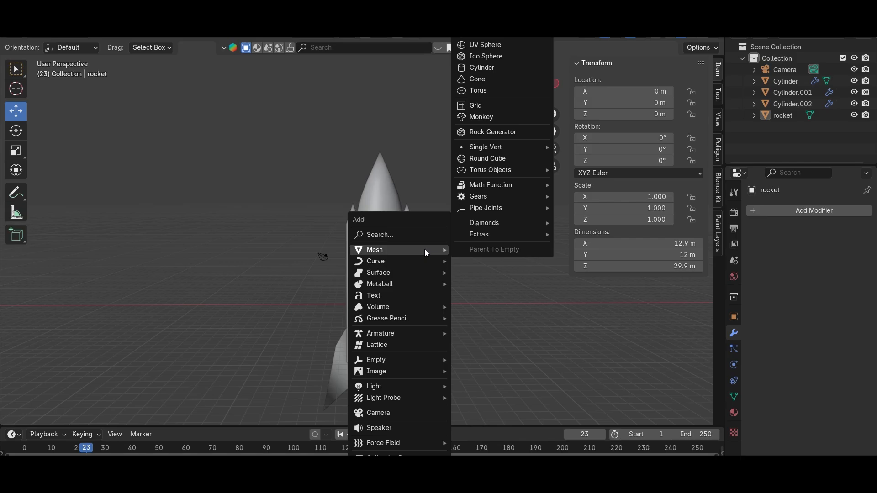
{"action": "left_click", "coordinate": [504, 44]}
{"action": "left_click_drag", "start_coordinate": [380, 254], "coordinate": [379, 193]}
{"action": "key", "text": "KP_1"}
{"action": "key", "text": "KP_3"}
{"action": "left_click_drag", "start_coordinate": [396, 243], "coordinate": [373, 243]}
{"action": "key", "text": "KP_1"}
{"action": "left_click_drag", "start_coordinate": [345, 197], "coordinate": [344, 207]}
Try a Boolean modifier on the sphere and choose its target object and operation
{"action": "left_click", "coordinate": [775, 209]}
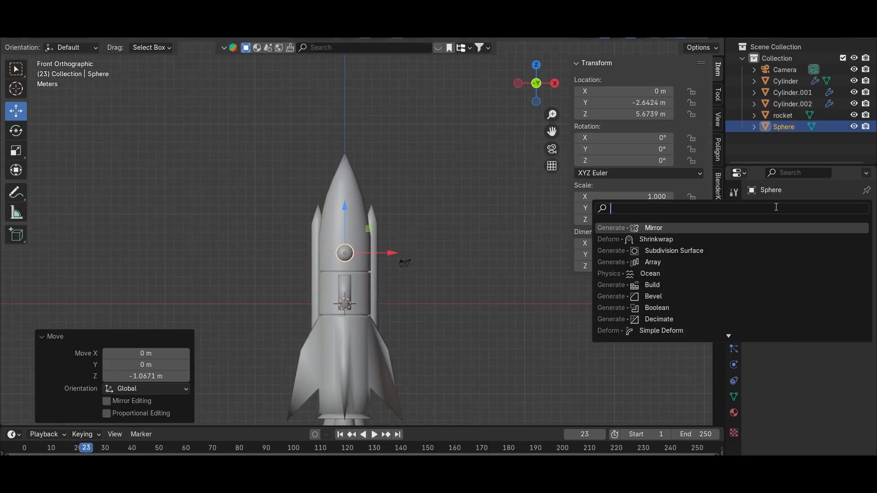
{"action": "left_click", "coordinate": [656, 307]}
{"action": "left_click", "coordinate": [826, 274]}
{"action": "left_click", "coordinate": [763, 322]}
{"action": "left_click", "coordinate": [769, 246]}
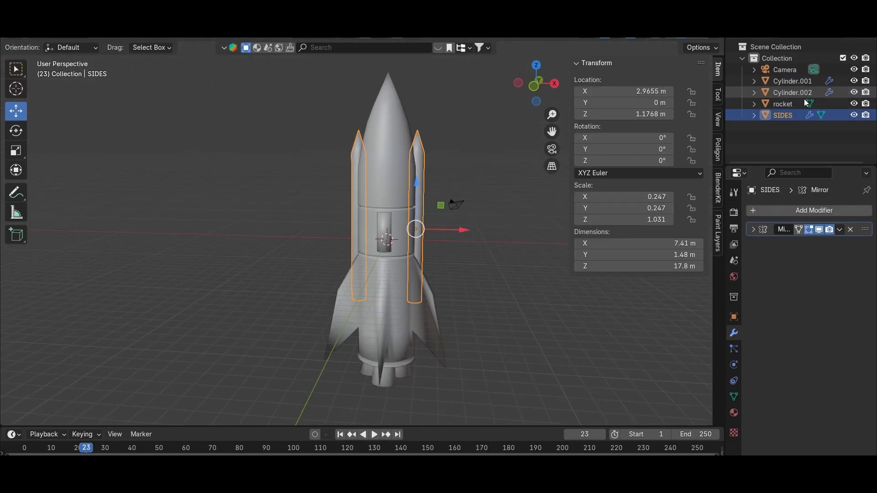
Rename the engine nozzles as BOOSTERS and the small detail cylinders as DETAILS
{"action": "double_click", "coordinate": [809, 79]}
{"action": "type", "text": "BOOSTERS"}
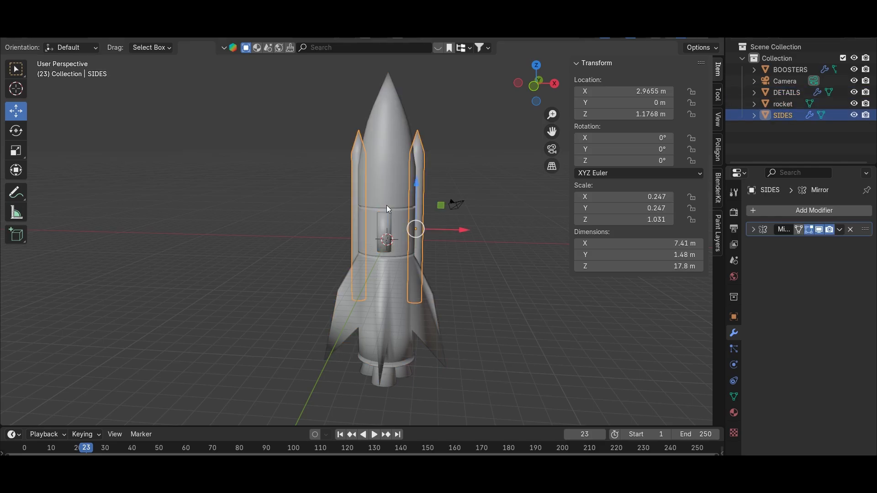
Parent BOOSTERS, DETAILS and SIDES to the rocket object
{"action": "left_click", "coordinate": [784, 81], "text": "ctrl"}
{"action": "left_click", "coordinate": [782, 115], "text": "ctrl"}
{"action": "left_click", "coordinate": [382, 228], "text": "shift"}
{"action": "key", "text": "ctrl+p"}
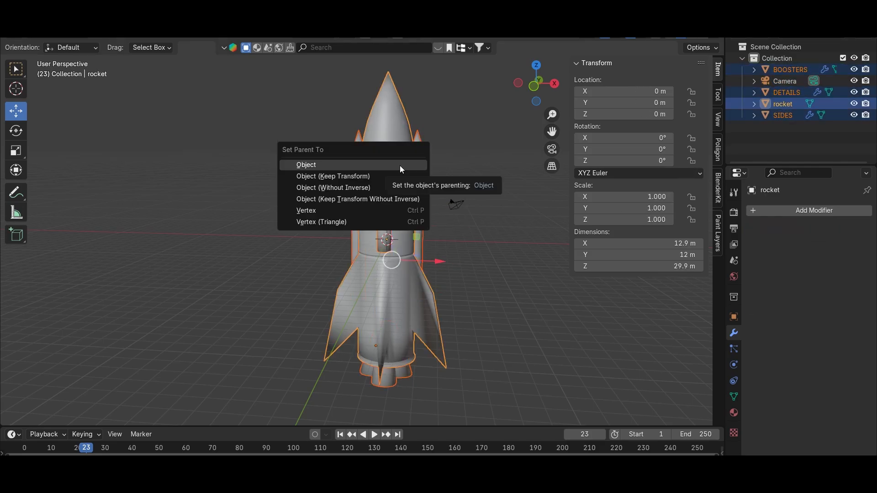
{"action": "left_click", "coordinate": [399, 166]}
{"action": "scroll", "coordinate": [396, 170], "scroll_direction": "down", "scroll_amount": 3}
{"action": "scroll", "coordinate": [449, 260], "scroll_direction": "up", "scroll_amount": 3}
{"action": "left_click", "coordinate": [448, 259]}
{"action": "middle_click_drag", "start_coordinate": [448, 260], "coordinate": [502, 264]}
{"action": "scroll", "coordinate": [457, 264], "scroll_direction": "down", "scroll_amount": 2}
Search the BlenderKit materials for METAL and apply a chipped metal material to the rocket body
{"action": "left_click", "coordinate": [385, 268]}
{"action": "scroll", "coordinate": [386, 267], "scroll_direction": "up", "scroll_amount": 2}
{"action": "left_click", "coordinate": [437, 47]}
{"action": "left_click", "coordinate": [258, 48]}
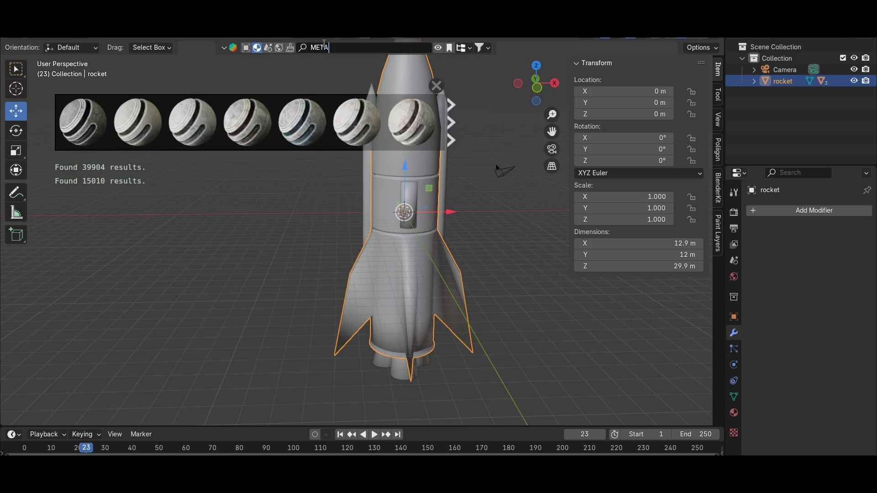
{"action": "left_click", "coordinate": [403, 149]}
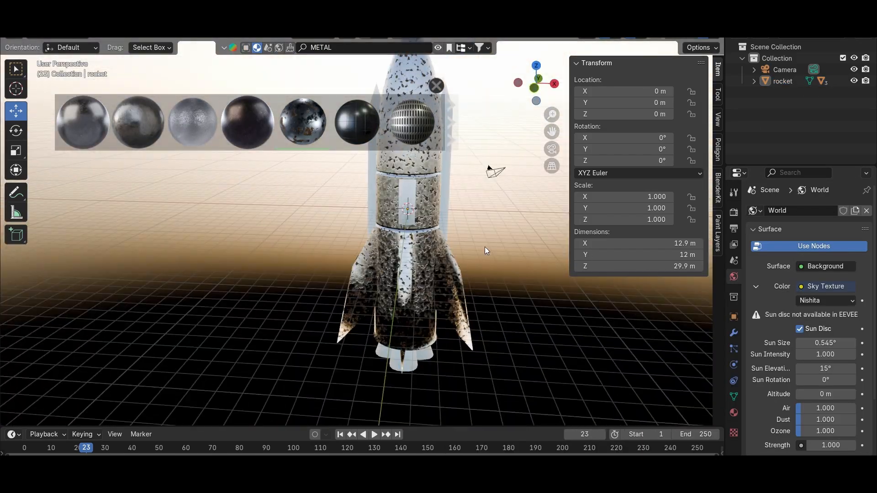
Set the render engine to Cycles
{"action": "left_click", "coordinate": [733, 212]}
{"action": "left_click", "coordinate": [825, 210]}
{"action": "left_click", "coordinate": [813, 253]}
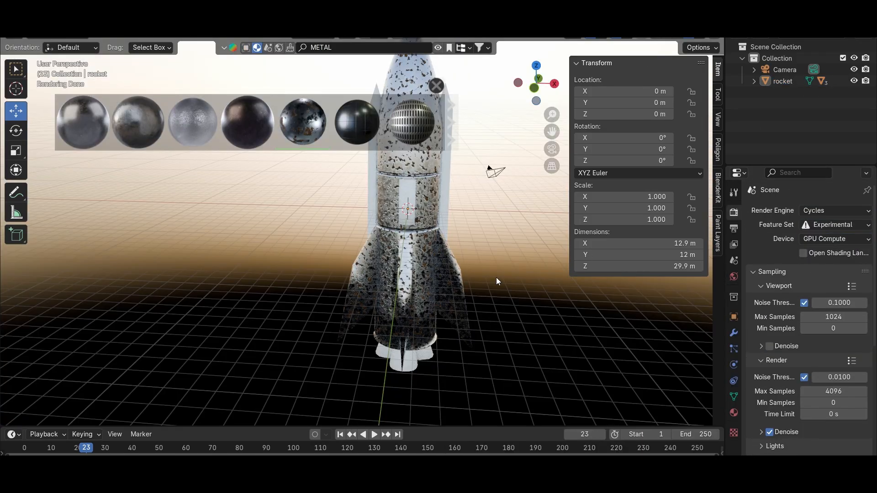
Set the sky texture's world strength to 0.200 and its sun rotation to -78.3°
{"action": "left_click", "coordinate": [734, 276]}
{"action": "left_click_drag", "start_coordinate": [830, 426], "coordinate": [793, 426]}
{"action": "left_click_drag", "start_coordinate": [829, 361], "coordinate": [770, 361]}
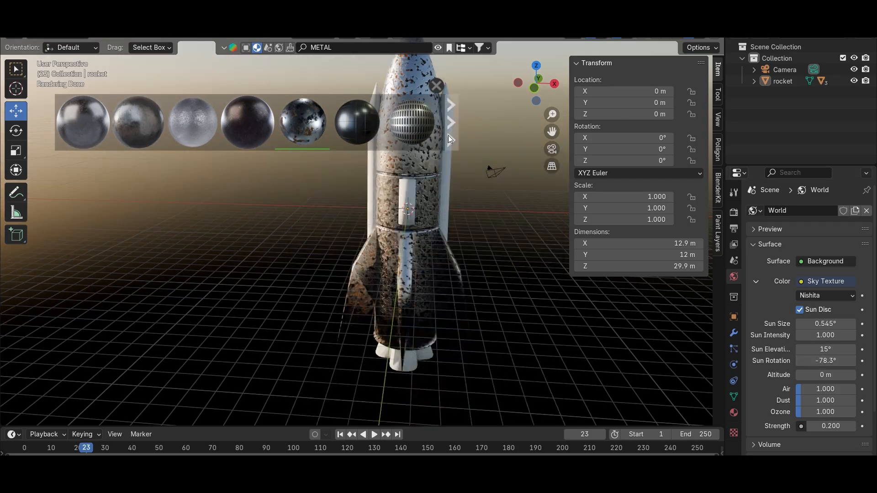
Apply a plain worn metal material to the rocket body and a rough grey metal to the engine nozzles
{"action": "left_click", "coordinate": [450, 123]}
{"action": "left_click", "coordinate": [83, 122]}
{"action": "middle_click_drag", "start_coordinate": [498, 240], "coordinate": [423, 227]}
{"action": "left_click_drag", "start_coordinate": [357, 122], "coordinate": [382, 261]}
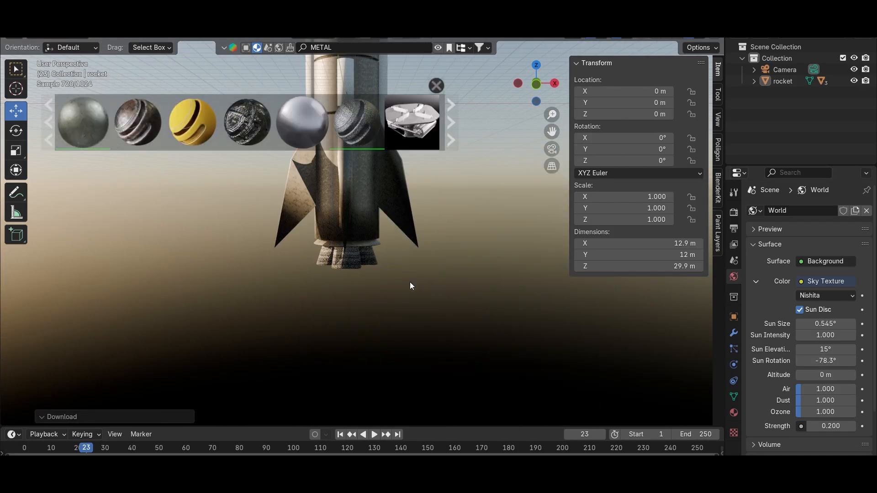
{"action": "scroll", "coordinate": [413, 302], "scroll_direction": "up", "scroll_amount": 7}
{"action": "scroll", "coordinate": [402, 292], "scroll_direction": "down", "scroll_amount": 7}
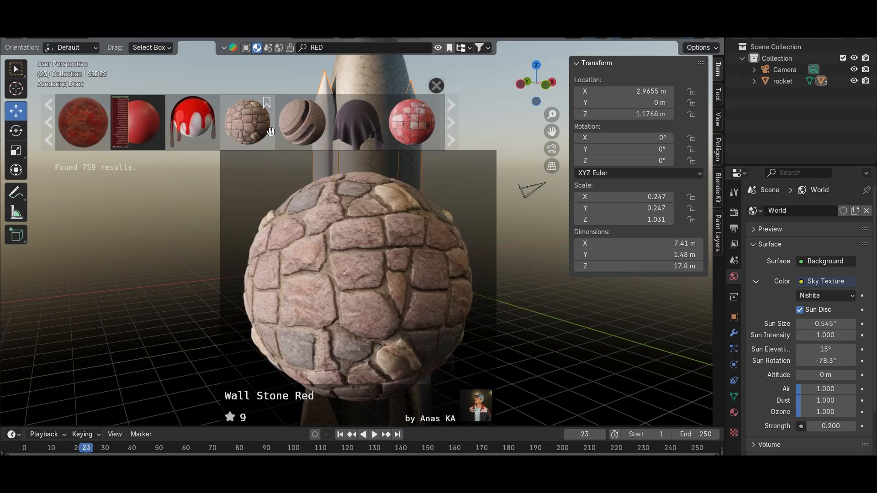
Search the materials for PAINT and apply the red chipped paint to the side boosters
{"action": "left_click", "coordinate": [313, 48]}
{"action": "key", "text": "BackSpace"}
{"action": "left_click", "coordinate": [193, 123]}
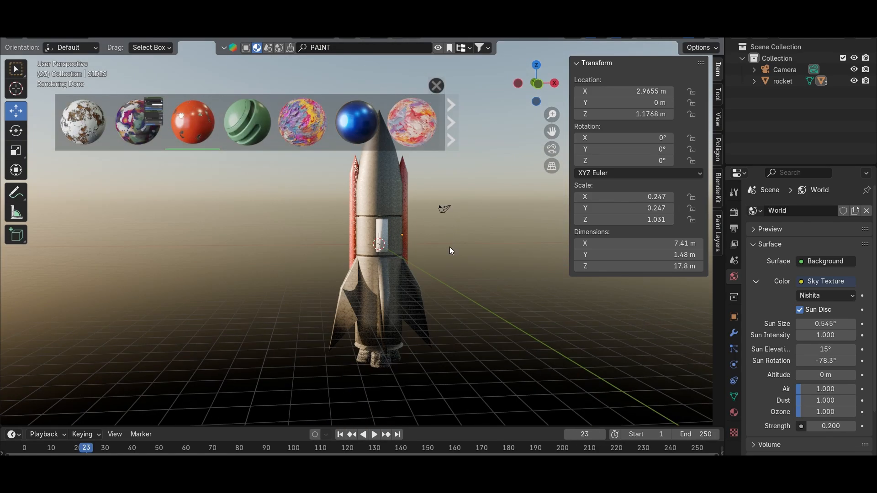
{"action": "scroll", "coordinate": [449, 247], "scroll_direction": "up", "scroll_amount": 3}
Page through the paint materials and try a blue chipped paint on the raised front detail
{"action": "left_click", "coordinate": [451, 122]}
{"action": "left_click", "coordinate": [450, 139]}
{"action": "left_click", "coordinate": [450, 139]}
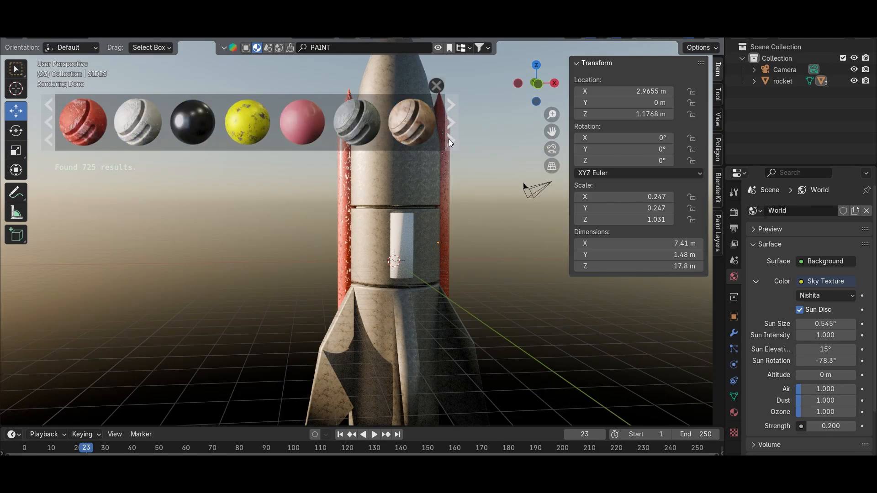
{"action": "left_click", "coordinate": [451, 139]}
{"action": "left_click", "coordinate": [411, 122]}
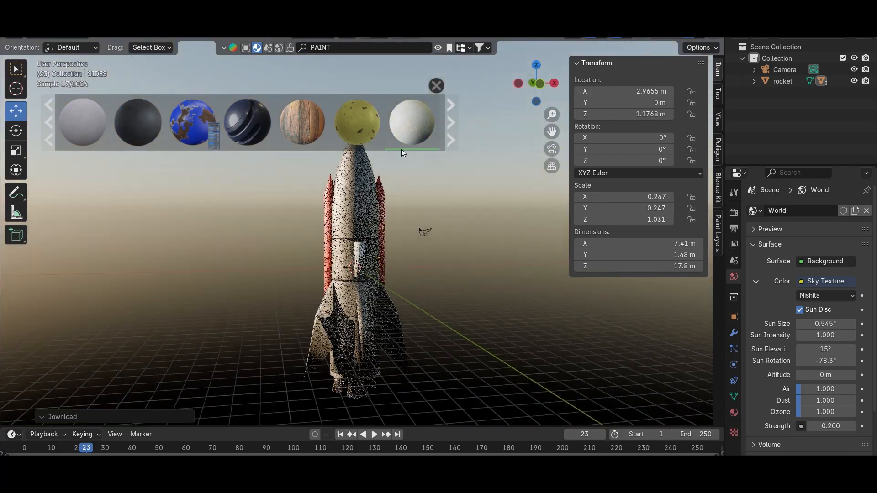
{"action": "left_click", "coordinate": [451, 124]}
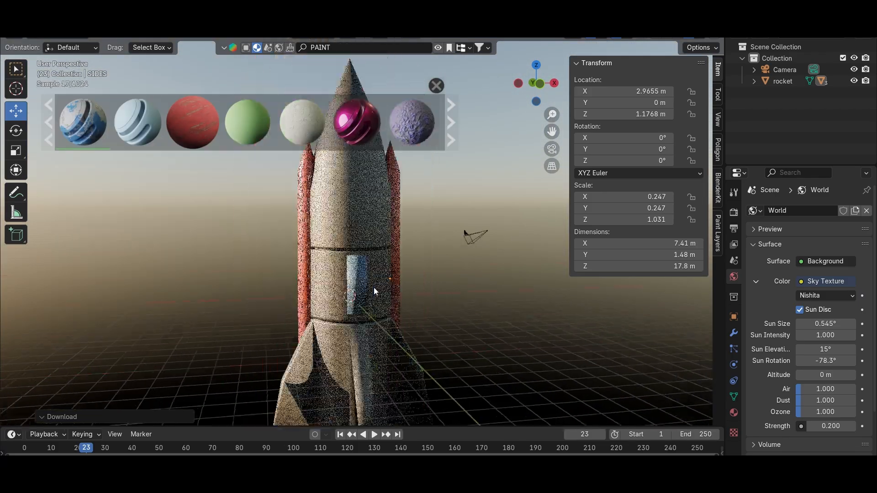
{"action": "left_click", "coordinate": [448, 138]}
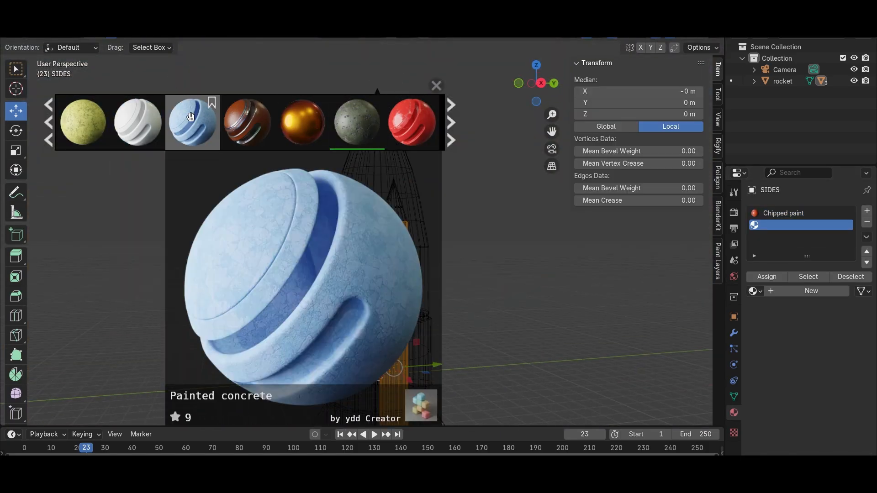
Search for WHITE PAINT and apply White Peeling Paint to the second material slot of SIDES
{"action": "left_click", "coordinate": [718, 224]}
{"action": "type", "text": "TE PAIN"}
{"action": "key", "text": "Return"}
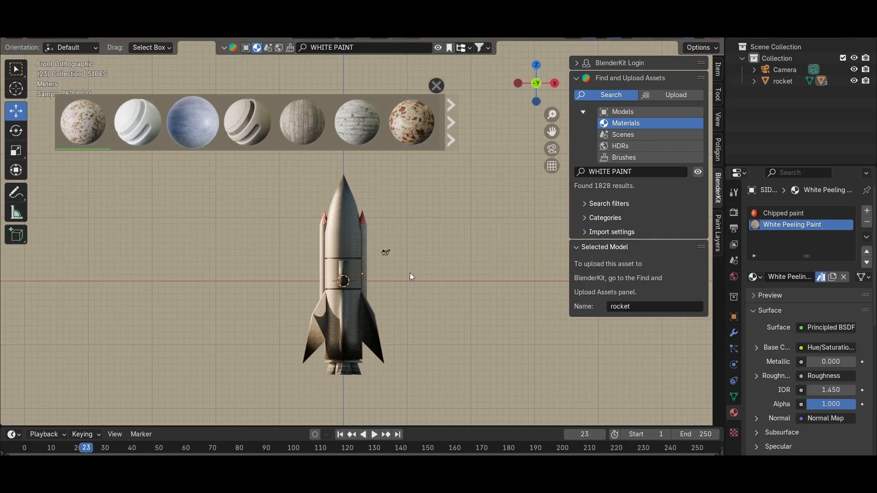
Search for WHITE METAL, and apply Lava metal to the rocket's nose tip in a new material slot
{"action": "left_click", "coordinate": [365, 47]}
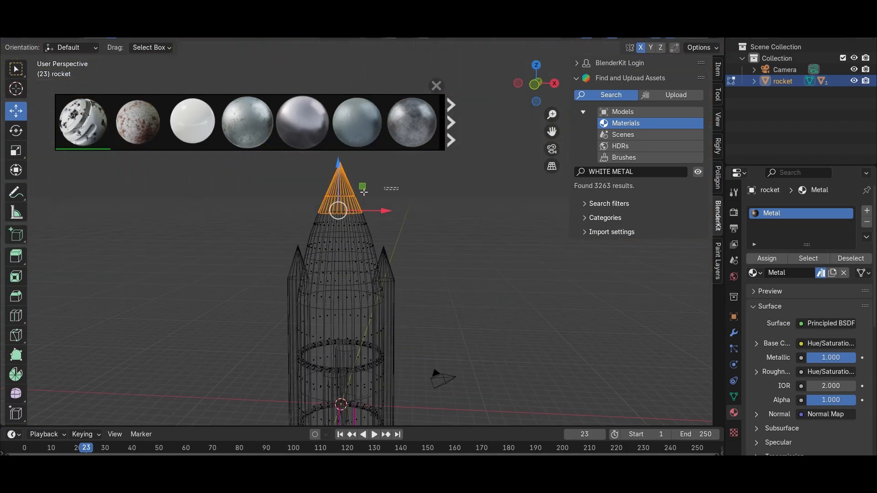
{"action": "left_click", "coordinate": [866, 211]}
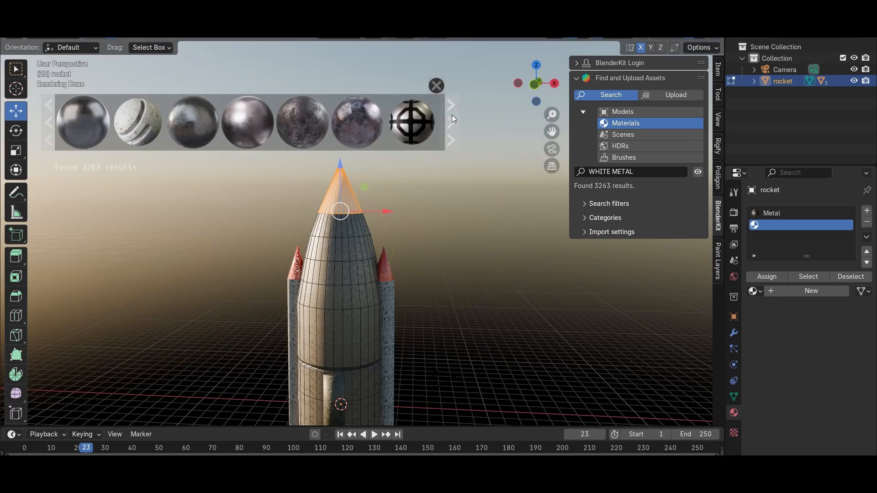
{"action": "left_click", "coordinate": [451, 119]}
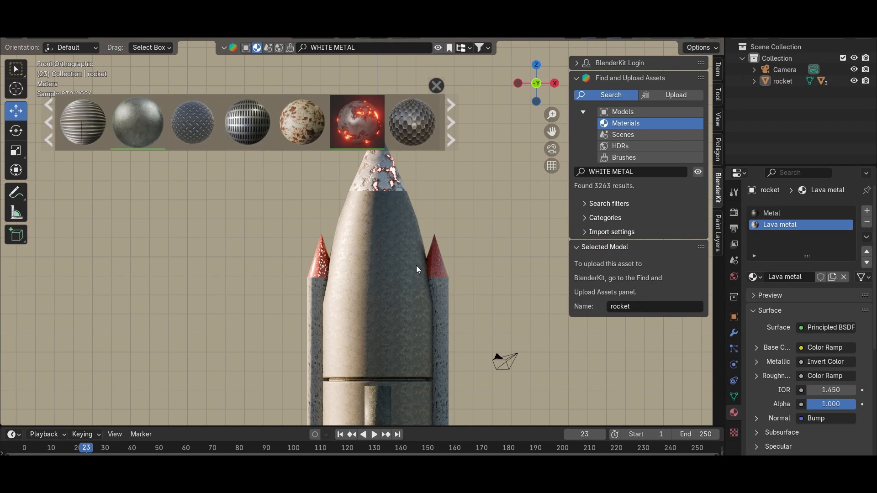
{"action": "scroll", "coordinate": [416, 265], "scroll_direction": "down", "scroll_amount": 3}
{"action": "middle_click_drag", "start_coordinate": [424, 312], "coordinate": [405, 319], "text": "shift"}
{"action": "scroll", "coordinate": [503, 253], "scroll_direction": "down", "scroll_amount": 4}
{"action": "key", "text": "Escape"}
{"action": "scroll", "coordinate": [384, 259], "scroll_direction": "up", "scroll_amount": 6}
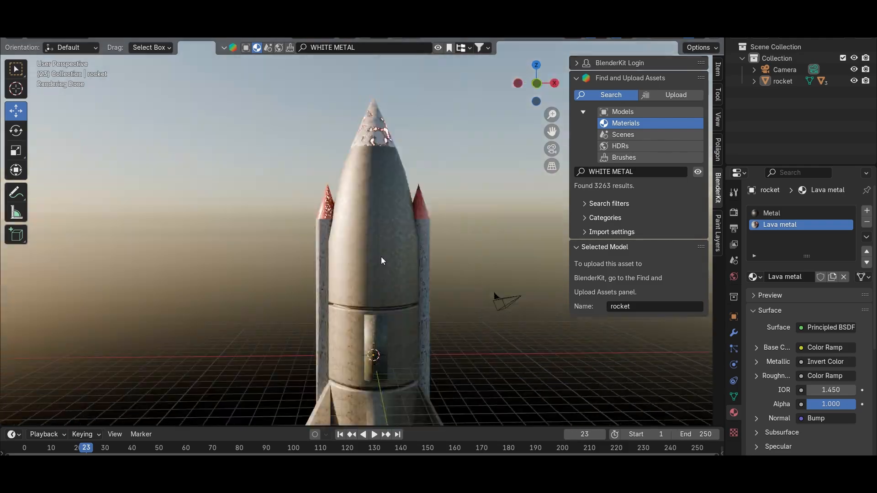
{"action": "key", "text": "shift+a"}
{"action": "scroll", "coordinate": [398, 224], "scroll_direction": "up", "scroll_amount": 2}
{"action": "mouse_move", "coordinate": [366, 249]}
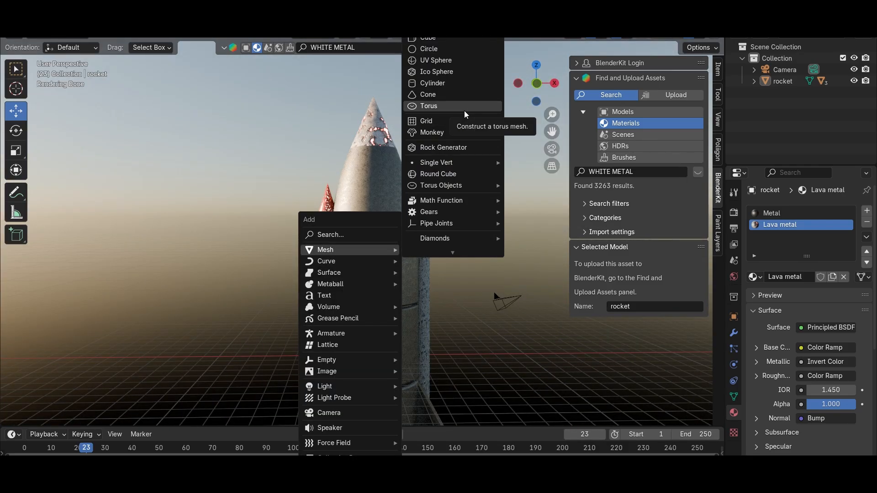
{"action": "scroll", "coordinate": [283, 182], "scroll_direction": "down", "scroll_amount": 5}
{"action": "middle_click_drag", "start_coordinate": [370, 256], "coordinate": [354, 177], "text": "shift"}
Search the BlenderKit materials for FIRE
{"action": "left_click", "coordinate": [355, 48]}
{"action": "type", "text": "FIRE"}
{"action": "key", "text": "Return"}
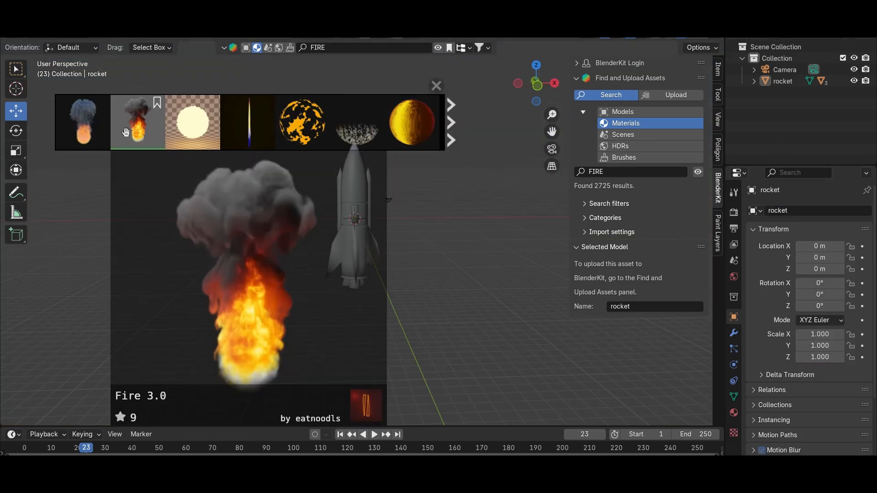
Search the BlenderKit models for FIRE and place the Animated Fire Volume model in the scene
{"action": "left_click", "coordinate": [340, 48]}
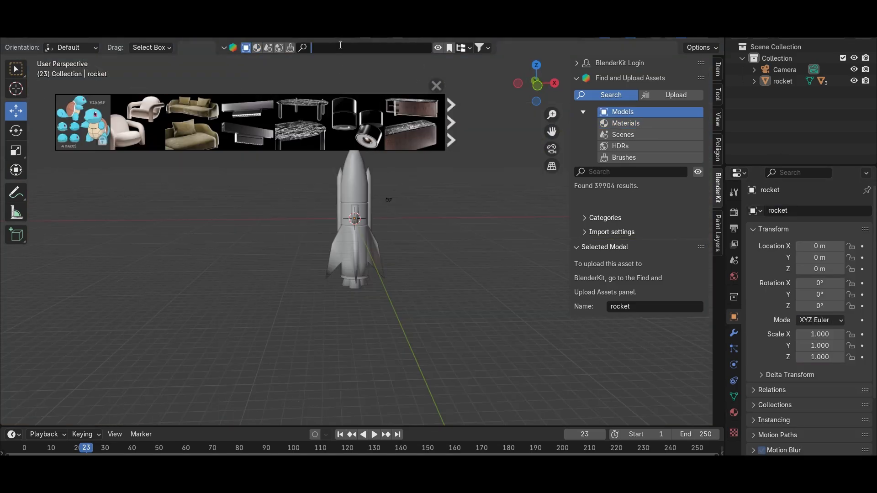
{"action": "type", "text": "FIRE"}
{"action": "key", "text": "Return"}
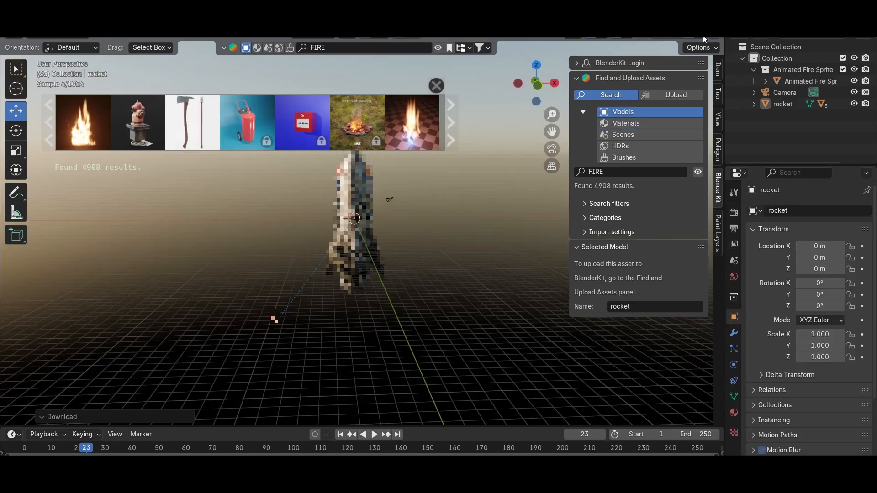
{"action": "left_click_drag", "start_coordinate": [411, 122], "coordinate": [428, 315]}
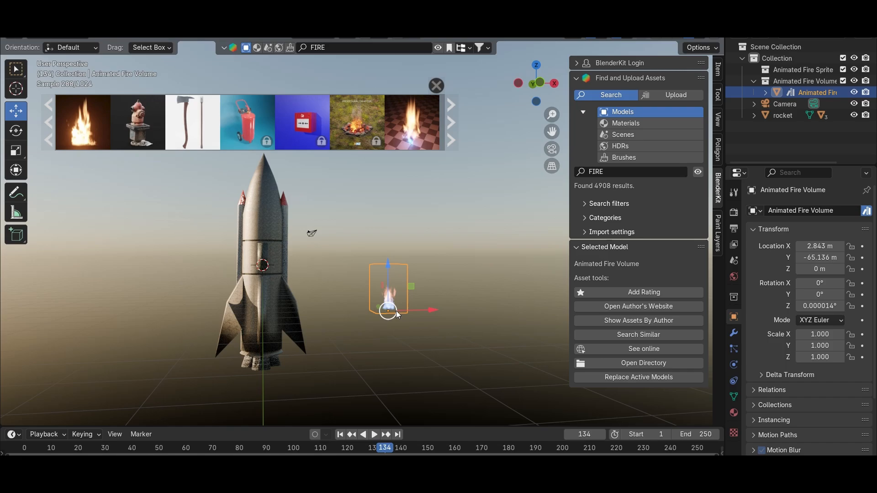
Flip the fire volume 180° in front view and enlarge it to a scale of 9.206 beneath the rocket's nozzles
{"action": "key", "text": "KP_1"}
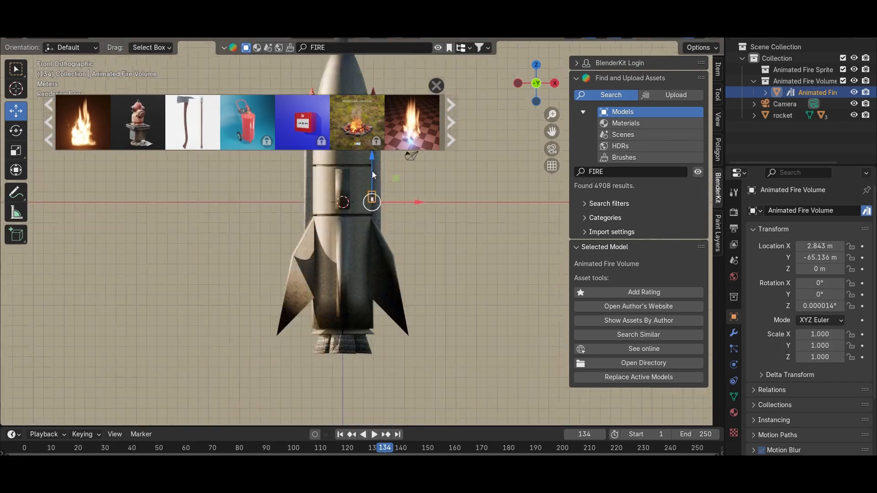
{"action": "type", "text": "r180"}
{"action": "key", "text": "Return"}
{"action": "key", "text": "s"}
{"action": "left_click_drag", "start_coordinate": [362, 330], "coordinate": [363, 327]}
Move the fire volume 64.293 m along Y in side view so it sits under the rocket's nozzles
{"action": "key", "text": "KP_3"}
{"action": "scroll", "coordinate": [371, 344], "scroll_direction": "down", "scroll_amount": 7}
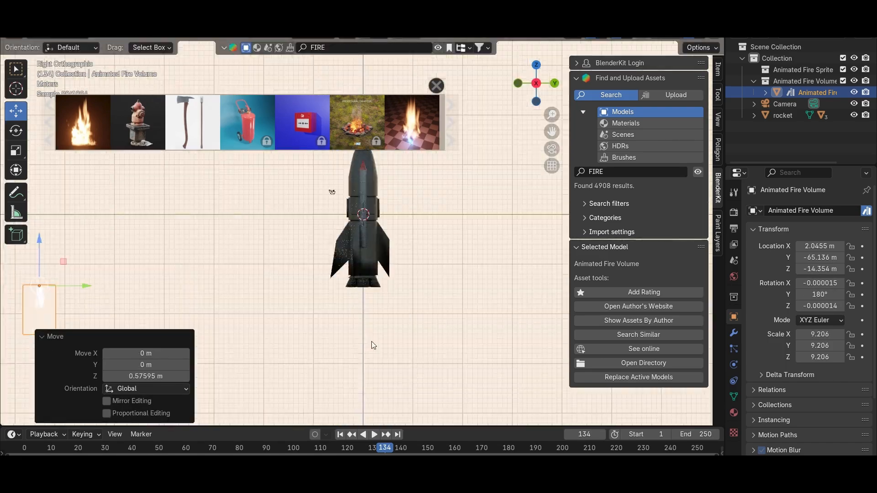
{"action": "key", "text": "z"}
{"action": "left_click_drag", "start_coordinate": [205, 260], "coordinate": [409, 260]}
{"action": "left_click", "coordinate": [677, 38]}
{"action": "scroll", "coordinate": [386, 325], "scroll_direction": "up", "scroll_amount": 9}
{"action": "key", "text": "KP_1"}
{"action": "key", "text": "KP_3"}
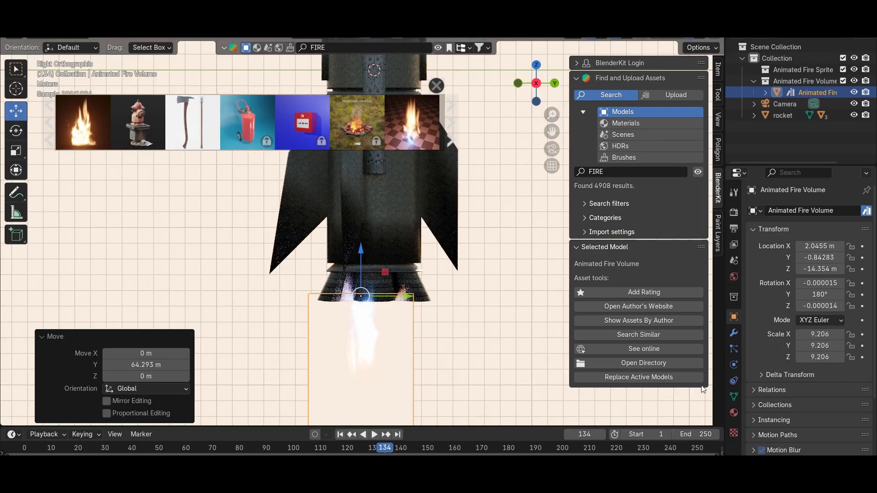
Set the world background strength to 0
{"action": "left_click", "coordinate": [733, 277]}
{"action": "left_click_drag", "start_coordinate": [829, 425], "coordinate": [724, 426]}
{"action": "left_click", "coordinate": [659, 39]}
Shift the fire volume to 2.2862 m along Y and centre it along X beneath the rocket
{"action": "left_click_drag", "start_coordinate": [408, 296], "coordinate": [463, 297]}
{"action": "middle_click_drag", "start_coordinate": [415, 274], "coordinate": [453, 294]}
{"action": "key", "text": "KP_7"}
{"action": "mouse_move", "coordinate": [380, 253]}
{"action": "left_mouse_down"}
{"action": "mouse_move", "coordinate": [343, 252]}
{"action": "mouse_move", "coordinate": [368, 258]}
{"action": "mouse_move", "coordinate": [345, 248]}
{"action": "left_mouse_up"}
{"action": "scroll", "coordinate": [316, 251], "scroll_direction": "up", "scroll_amount": 5}
{"action": "key", "text": "shift+z"}
{"action": "middle_click_drag", "start_coordinate": [384, 260], "coordinate": [420, 275]}
{"action": "scroll", "coordinate": [420, 276], "scroll_direction": "down", "scroll_amount": 10}
{"action": "key", "text": "KP_1"}
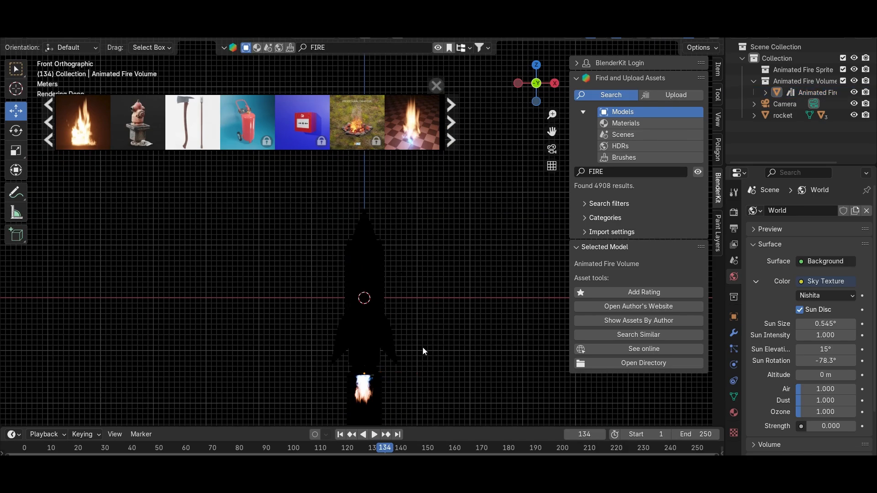
Preview the fire animation below the rocket and page through further FIRE models
{"action": "scroll", "coordinate": [423, 347], "scroll_direction": "up", "scroll_amount": 3}
{"action": "left_click", "coordinate": [429, 328]}
{"action": "key", "text": "space"}
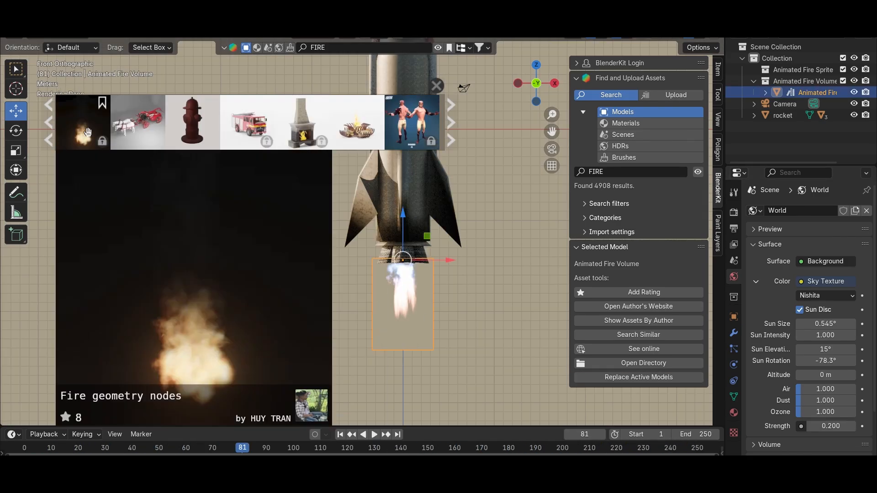
{"action": "left_click", "coordinate": [453, 137]}
{"action": "left_click", "coordinate": [454, 138]}
{"action": "mouse_move", "coordinate": [256, 138]}
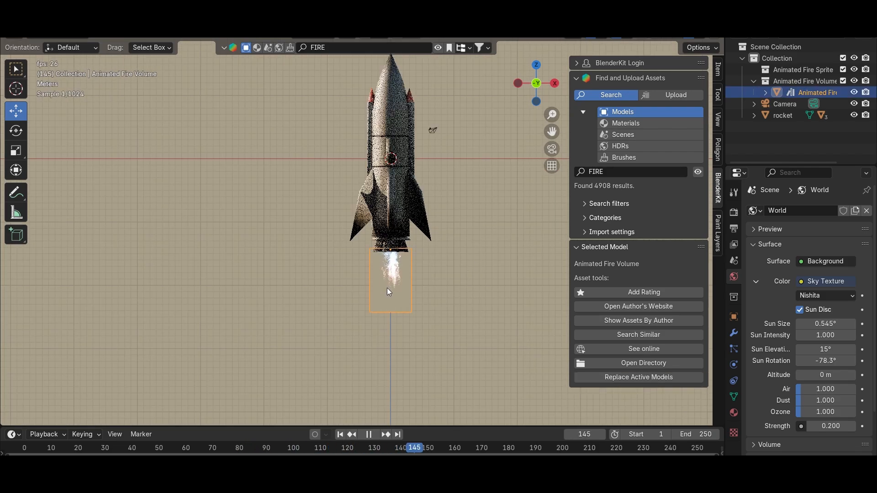
Examine the fire volume's material, modifier and object visibility settings
{"action": "left_click", "coordinate": [733, 413]}
{"action": "left_click", "coordinate": [734, 334]}
{"action": "left_click", "coordinate": [733, 316]}
{"action": "scroll", "coordinate": [755, 356], "scroll_direction": "down", "scroll_amount": 2}
{"action": "left_click", "coordinate": [755, 407]}
{"action": "scroll", "coordinate": [763, 413], "scroll_direction": "down", "scroll_amount": 2}
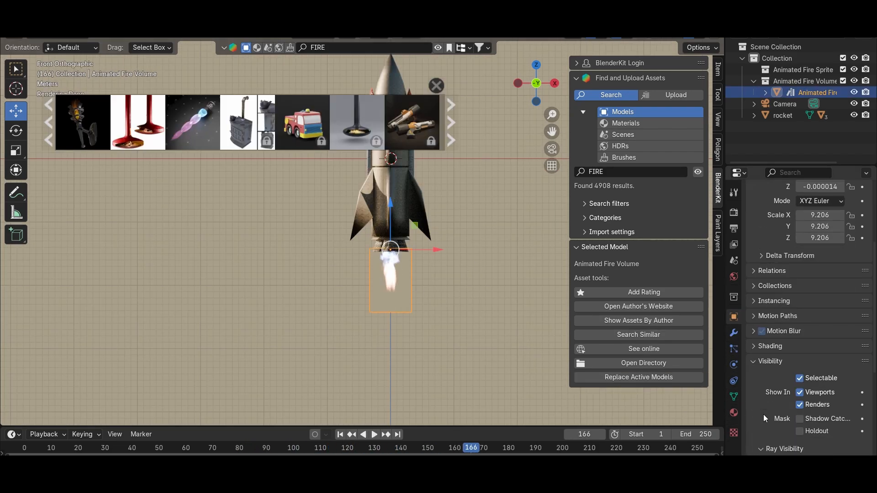
{"action": "left_click", "coordinate": [756, 364]}
{"action": "scroll", "coordinate": [452, 263], "scroll_direction": "down", "scroll_amount": 5}
{"action": "left_click", "coordinate": [452, 263]}
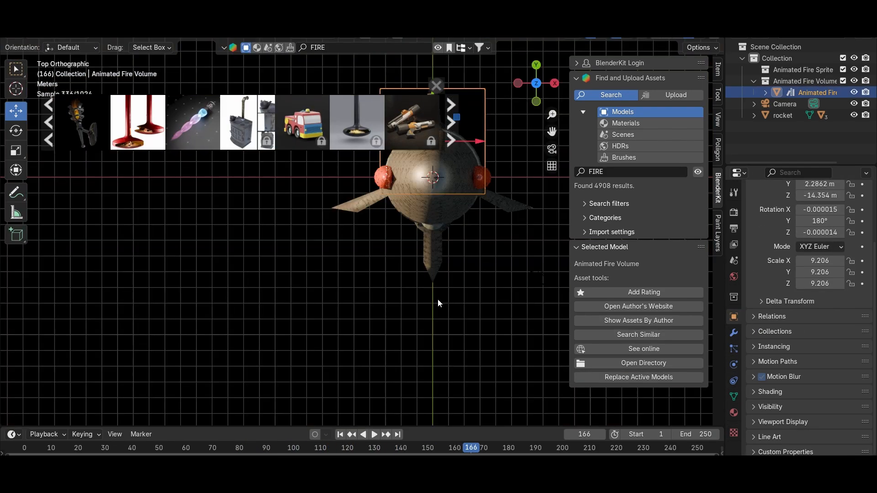
Try a linked duplicate of the fire volume shifted along Y in top view
{"action": "key", "text": "shift+z"}
{"action": "left_click", "coordinate": [436, 85]}
{"action": "middle_click_drag", "start_coordinate": [456, 92], "coordinate": [429, 185], "text": "shift"}
{"action": "scroll", "coordinate": [436, 192], "scroll_direction": "up", "scroll_amount": 3}
{"action": "key", "text": "alt+d"}
{"action": "right_click", "coordinate": [434, 215]}
{"action": "left_click_drag", "start_coordinate": [434, 215], "coordinate": [433, 218]}
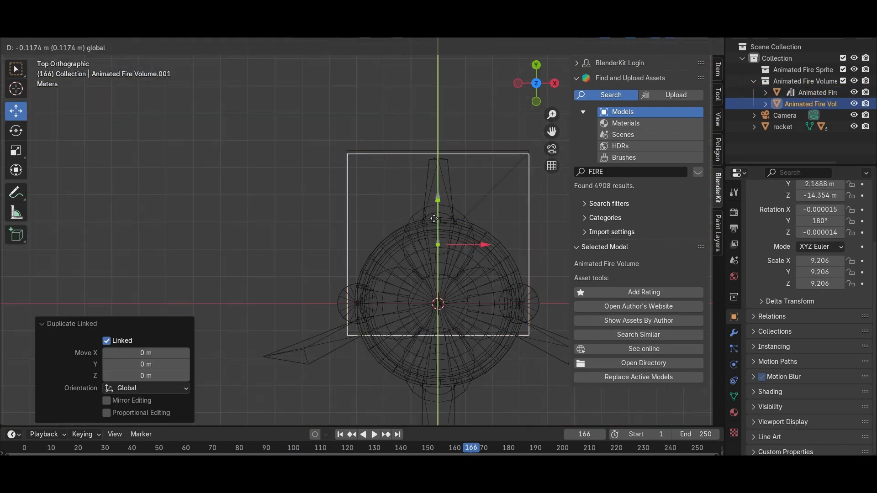
{"action": "left_click", "coordinate": [475, 265]}
Enlarge the fire volume to a scale of about 18.35 in front view and play the animation
{"action": "key", "text": "shift+z"}
{"action": "key", "text": "KP_1"}
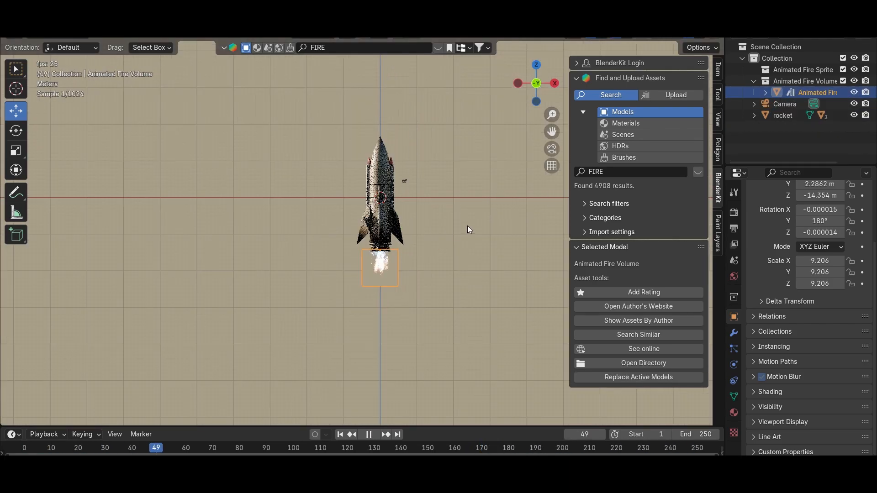
{"action": "key", "text": "s"}
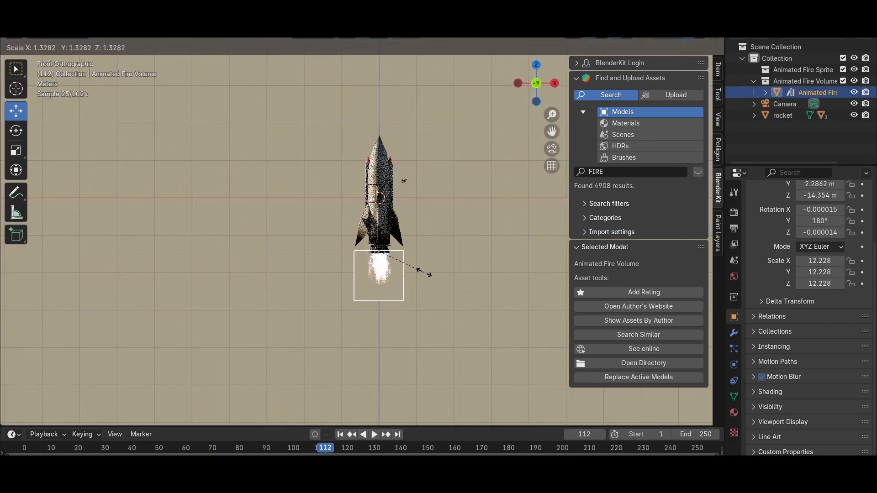
{"action": "left_click", "coordinate": [476, 286]}
{"action": "key", "text": "space"}
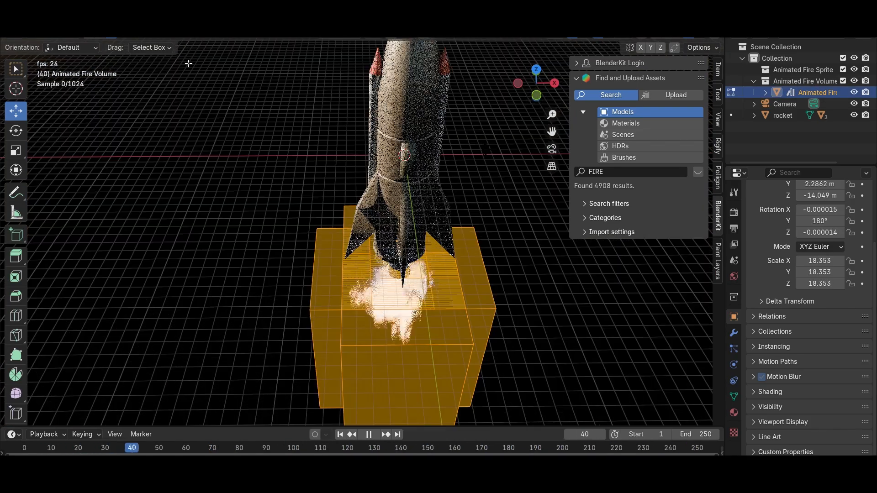
Scale the upper face of the fire volume's mesh, and parent the fire volume to the rocket with the Object option
{"action": "key", "text": "s"}
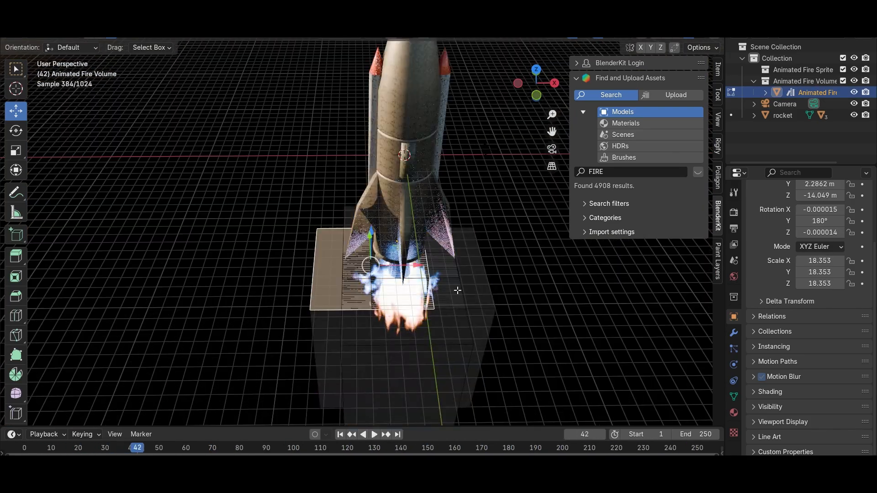
{"action": "left_click", "coordinate": [429, 245]}
{"action": "key", "text": "space"}
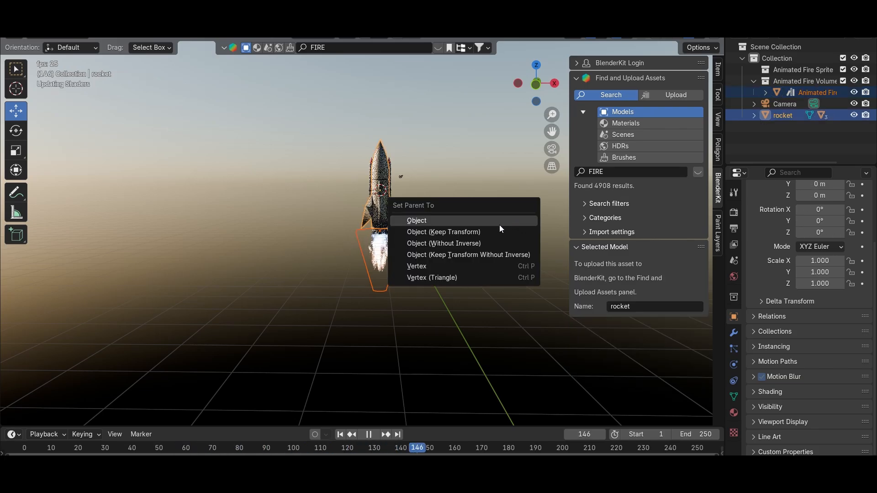
{"action": "left_click", "coordinate": [500, 221]}
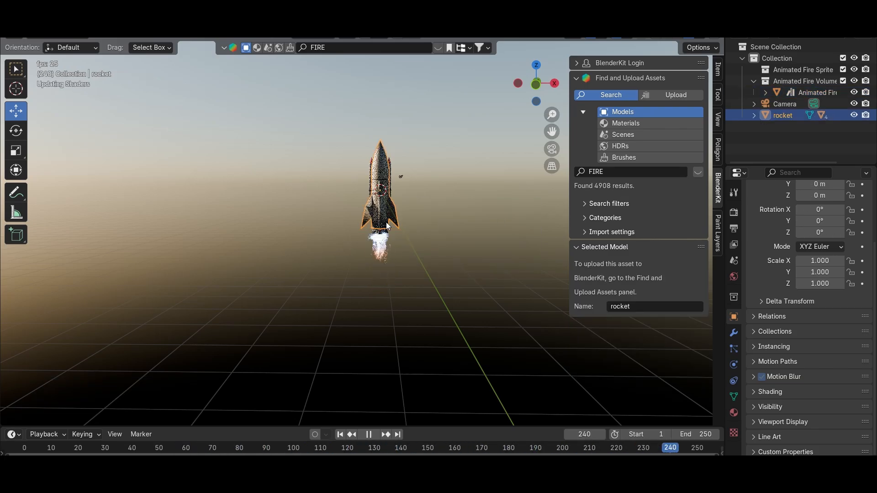
Move the rocket down 17.754 m along Z and rotate it 75.3° towards horizontal
{"action": "key", "text": "g"}
{"action": "key", "text": "z"}
{"action": "left_click", "coordinate": [376, 327]}
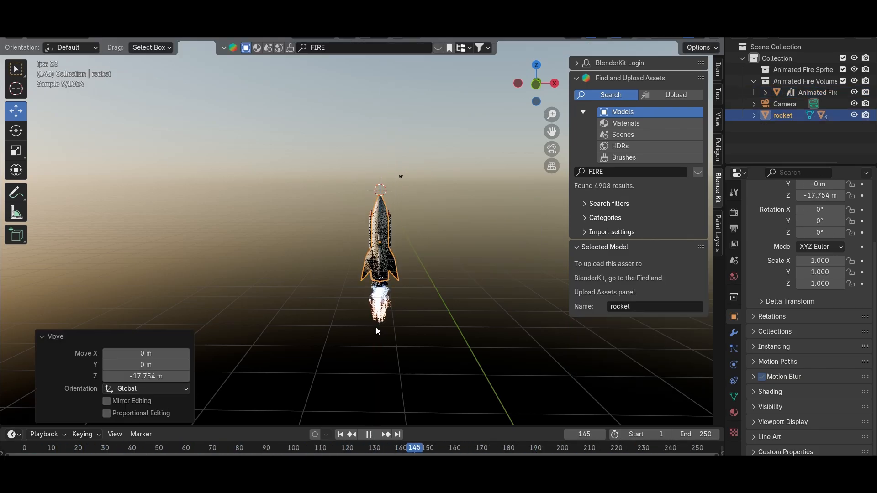
{"action": "key", "text": "r"}
{"action": "left_click", "coordinate": [415, 322]}
Enlarge the timeline and set the animation's end frame to 400
{"action": "left_click_drag", "start_coordinate": [429, 426], "coordinate": [429, 328]}
{"action": "scroll", "coordinate": [487, 364], "scroll_direction": "down", "scroll_amount": 8}
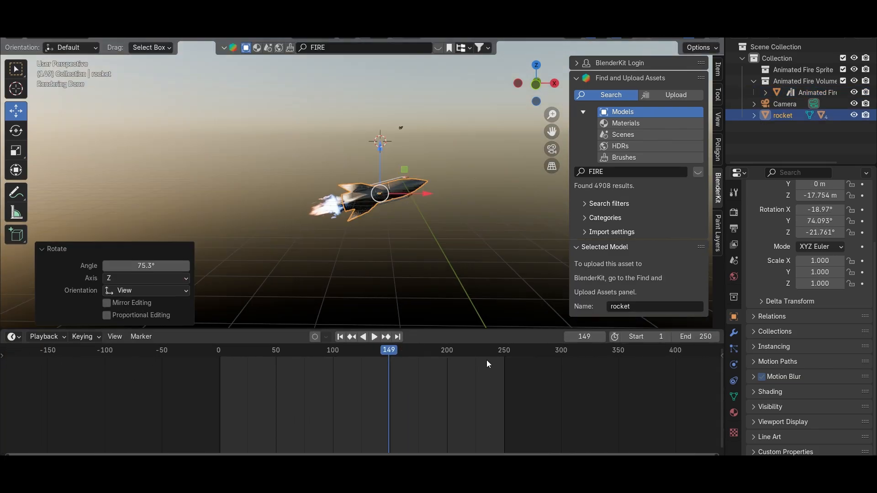
{"action": "type", "text": "400"}
{"action": "key", "text": "Return"}
Move the rocket about 70 m along negative X and return to the first frame
{"action": "key", "text": "g"}
{"action": "key", "text": "x"}
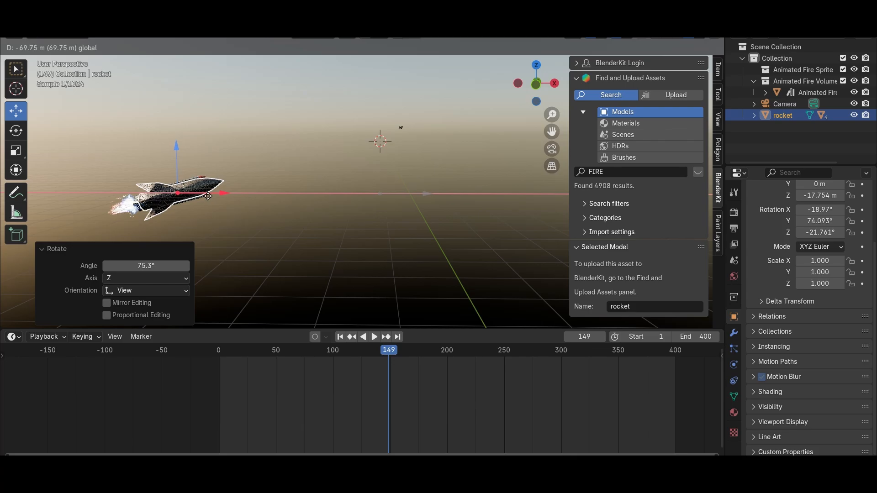
{"action": "left_click", "coordinate": [209, 197]}
{"action": "key", "text": "shift+Left"}
Add a Circle curve at the world origin
{"action": "key", "text": "shift+a"}
{"action": "mouse_move", "coordinate": [316, 247]}
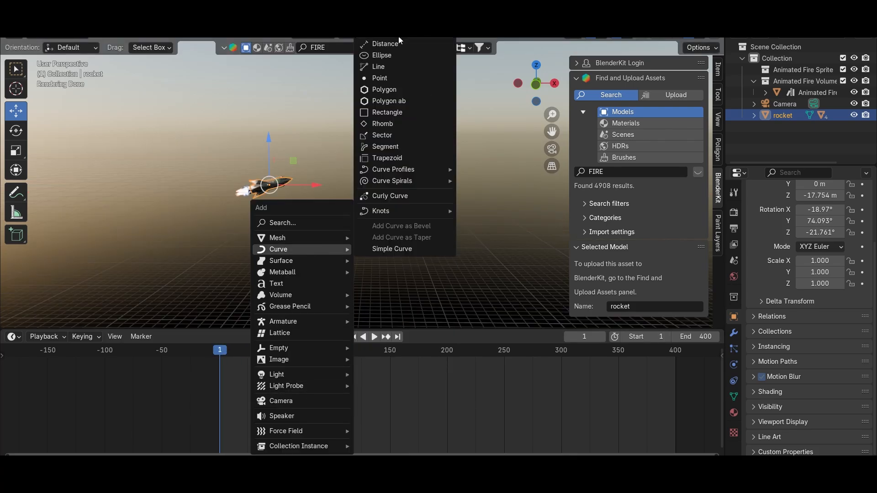
{"action": "left_click", "coordinate": [386, 44]}
{"action": "left_click_drag", "start_coordinate": [227, 147], "coordinate": [240, 147]}
{"action": "key", "text": "x"}
{"action": "mouse_move", "coordinate": [397, 164]}
{"action": "middle_mouse_down"}
{"action": "mouse_move", "coordinate": [401, 209]}
{"action": "mouse_move", "coordinate": [400, 160]}
{"action": "middle_mouse_up"}
{"action": "left_click", "coordinate": [401, 208]}
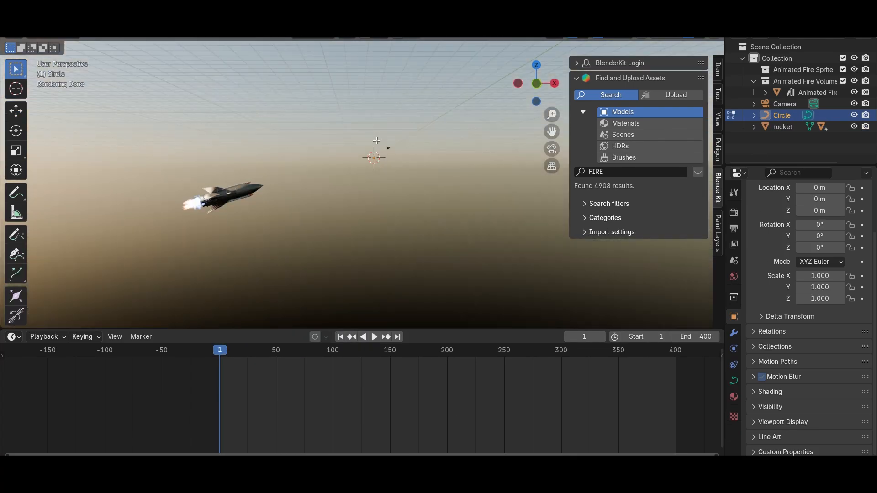
{"action": "scroll", "coordinate": [352, 231], "scroll_direction": "down", "scroll_amount": 4}
{"action": "key", "text": "shift+a"}
{"action": "key", "text": "shift+a"}
{"action": "scroll", "coordinate": [321, 229], "scroll_direction": "down", "scroll_amount": 2}
{"action": "key", "text": "shift+a"}
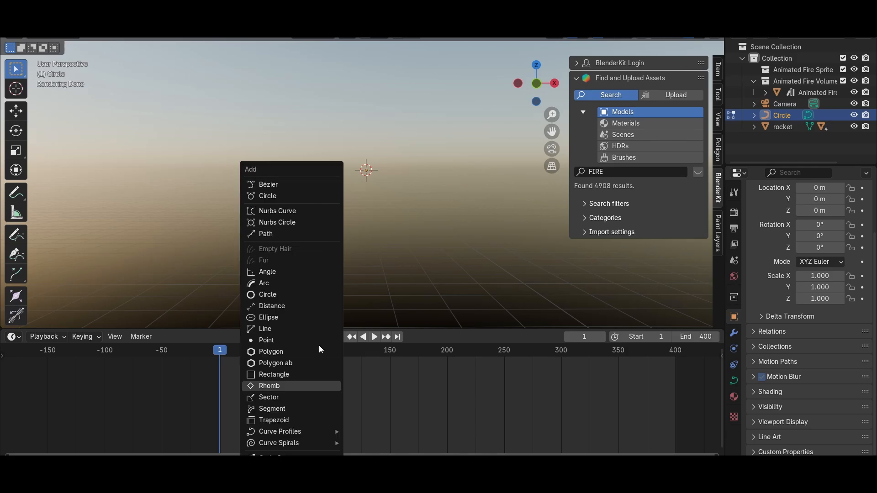
{"action": "key", "text": "shift+a"}
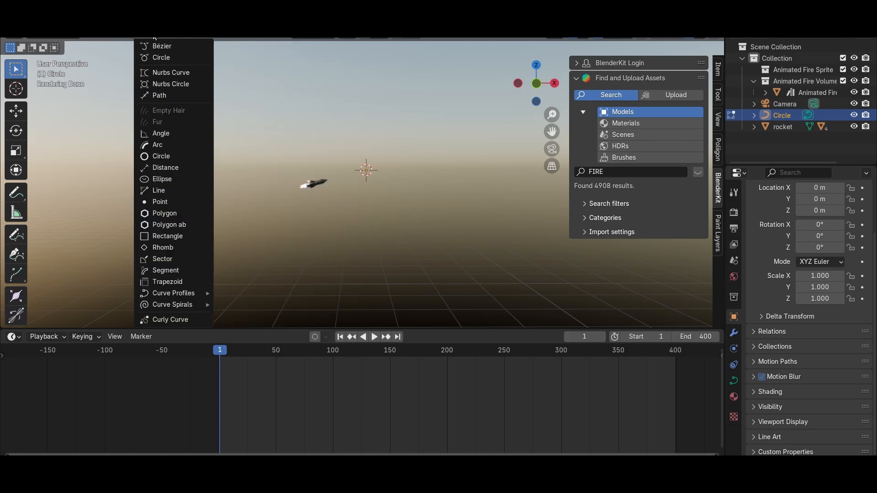
Leave the circle's edit mode, and add an Ico Sphere at the origin and scale it up
{"action": "key", "text": "Tab"}
{"action": "key", "text": "shift+a"}
{"action": "mouse_move", "coordinate": [192, 46]}
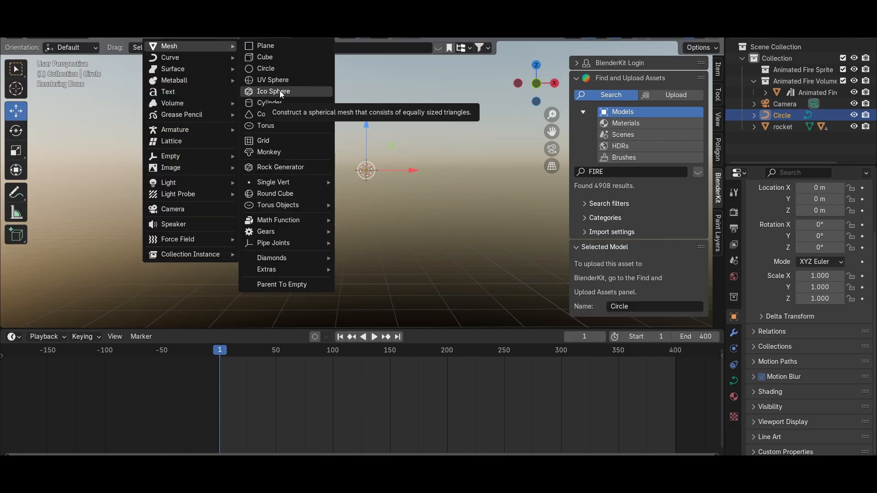
{"action": "left_click", "coordinate": [273, 91]}
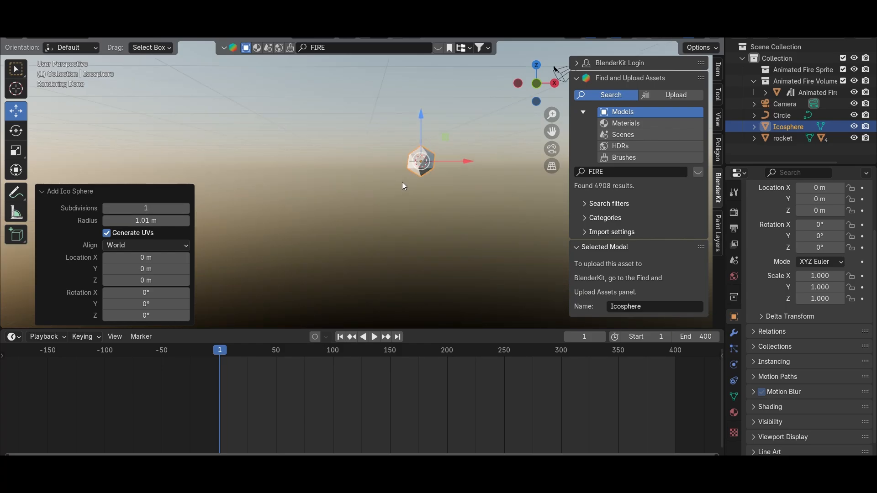
{"action": "key", "text": "s"}
{"action": "left_click", "coordinate": [43, 135]}
Lower the Ico Sphere far below the rocket and enlarge it into a planet
{"action": "left_click_drag", "start_coordinate": [364, 137], "coordinate": [363, 379]}
{"action": "key", "text": "s"}
{"action": "left_click", "coordinate": [364, 320]}
{"action": "right_click", "coordinate": [365, 255]}
{"action": "left_click", "coordinate": [363, 191]}
Add a Subdivision modifier to the Ico Sphere with 3 levels for viewport and render
{"action": "left_click", "coordinate": [734, 333]}
{"action": "left_click", "coordinate": [808, 211]}
{"action": "mouse_move", "coordinate": [772, 251]}
{"action": "left_click", "coordinate": [633, 381]}
{"action": "left_click", "coordinate": [853, 273]}
{"action": "scroll", "coordinate": [385, 227], "scroll_direction": "up", "scroll_amount": 6}
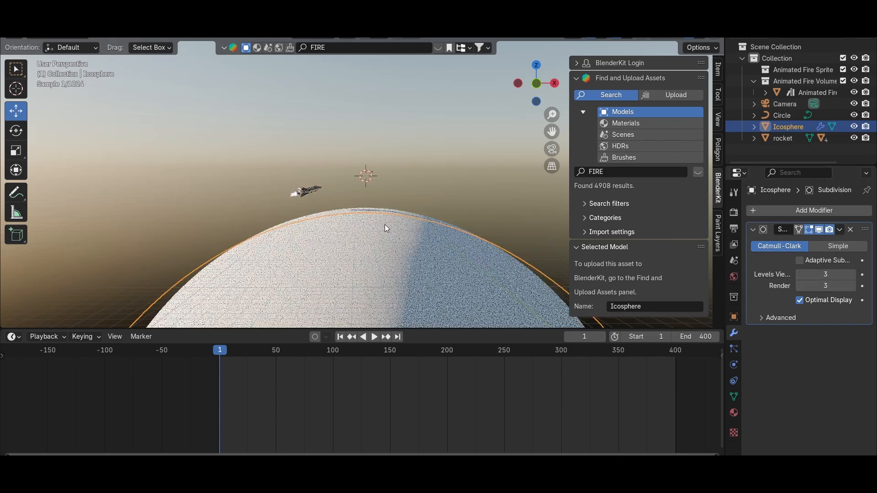
Add a Noise Texture with scale 88.6 feeding a Voronoi Texture in the sphere's material
{"action": "left_click", "coordinate": [244, 214]}
{"action": "key", "text": "Delete"}
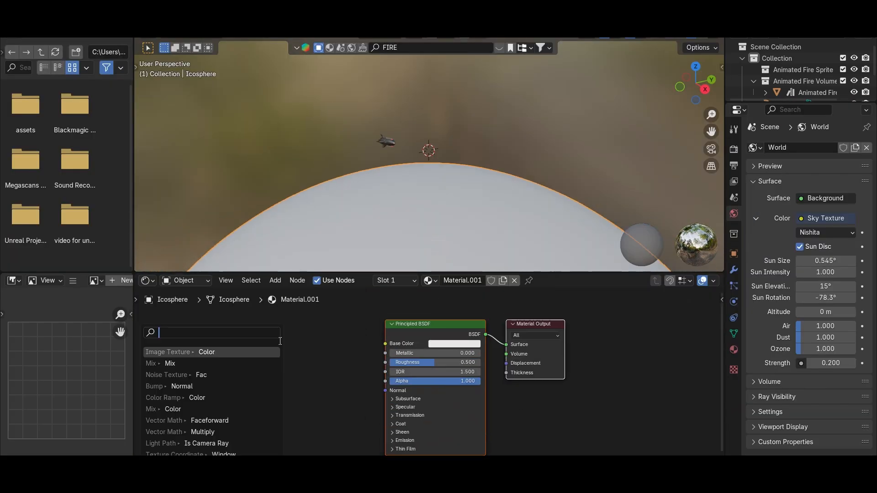
{"action": "key", "text": "shift+a"}
{"action": "type", "text": "TEX"}
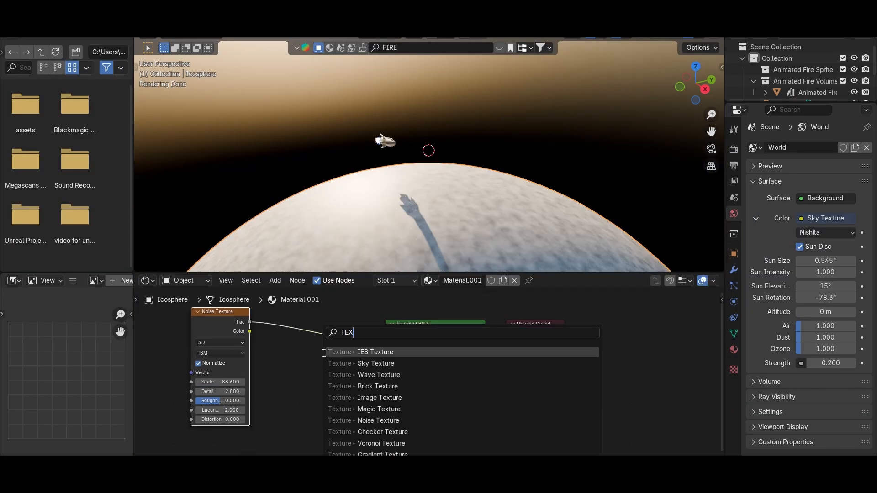
{"action": "scroll", "coordinate": [365, 444], "scroll_direction": "down", "scroll_amount": 2}
{"action": "left_click", "coordinate": [365, 444]}
{"action": "left_click", "coordinate": [340, 343]}
Set the Voronoi Texture to scale 14.5, detail 5.9 and lacunarity 19.8, and the shader's IOR to 1.000
{"action": "scroll", "coordinate": [440, 214], "scroll_direction": "down", "scroll_amount": 3}
{"action": "left_click_drag", "start_coordinate": [307, 413], "coordinate": [329, 413]}
{"action": "left_click_drag", "start_coordinate": [306, 423], "coordinate": [343, 422]}
{"action": "left_click_drag", "start_coordinate": [435, 372], "coordinate": [411, 371]}
{"action": "left_click_drag", "start_coordinate": [303, 441], "coordinate": [347, 441]}
Set the Noise Texture's lacunarity to 0 and distortion to -2.3, and the shader's alpha to 0.902
{"action": "left_click_drag", "start_coordinate": [220, 410], "coordinate": [194, 410]}
{"action": "left_click_drag", "start_coordinate": [219, 419], "coordinate": [196, 419]}
{"action": "scroll", "coordinate": [402, 411], "scroll_direction": "down", "scroll_amount": 1}
{"action": "middle_click_drag", "start_coordinate": [402, 411], "coordinate": [400, 393]}
{"action": "mouse_move", "coordinate": [456, 364]}
{"action": "left_mouse_down"}
{"action": "mouse_move", "coordinate": [425, 364]}
{"action": "mouse_move", "coordinate": [466, 364]}
{"action": "left_mouse_up"}
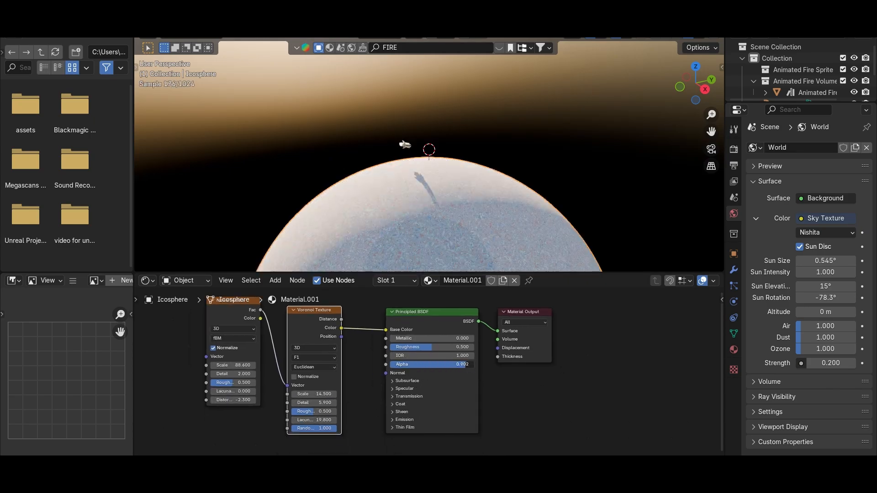
Insert a Color Ramp between the Voronoi Texture and the base color, and make its first stop dark blue
{"action": "middle_click_drag", "start_coordinate": [488, 230], "coordinate": [431, 231]}
{"action": "key", "text": "shift+a"}
{"action": "key", "text": "shift+a"}
{"action": "left_click", "coordinate": [402, 400]}
{"action": "left_click", "coordinate": [366, 328]}
{"action": "left_click", "coordinate": [402, 378]}
{"action": "left_click_drag", "start_coordinate": [438, 322], "coordinate": [438, 292]}
{"action": "left_click", "coordinate": [425, 274]}
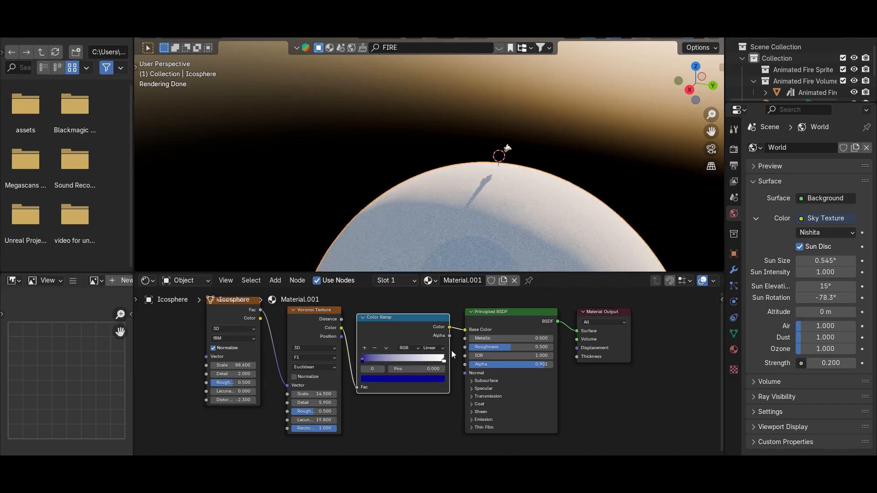
Move the Color Ramp's first stop towards the other end and recolour the stops in orange and reddish brown tones
{"action": "left_click_drag", "start_coordinate": [363, 360], "coordinate": [421, 360]}
{"action": "left_click", "coordinate": [445, 361]}
{"action": "left_click", "coordinate": [402, 379]}
{"action": "left_click_drag", "start_coordinate": [407, 285], "coordinate": [387, 321]}
{"action": "left_click", "coordinate": [421, 361]}
{"action": "left_click", "coordinate": [415, 379]}
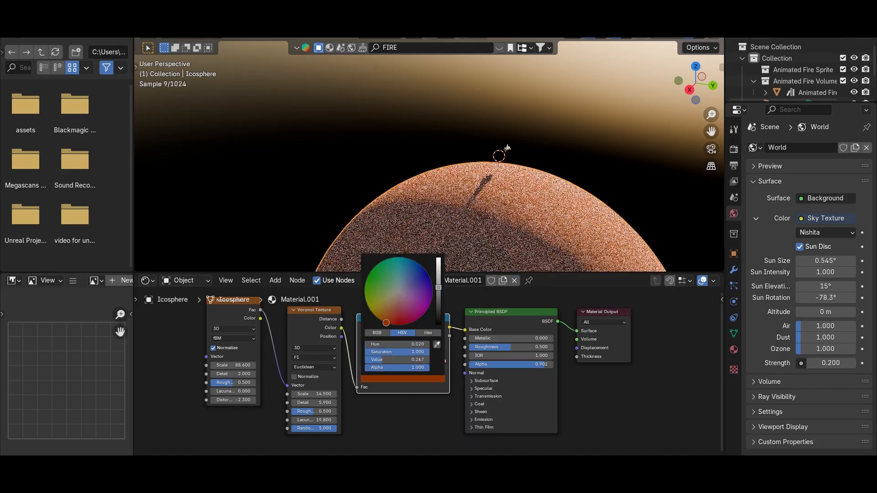
Enlarge the 3D viewport around the rocket and planet, and set the world strength to 0
{"action": "middle_click_drag", "start_coordinate": [374, 223], "coordinate": [472, 202]}
{"action": "scroll", "coordinate": [472, 202], "scroll_direction": "up", "scroll_amount": 5}
{"action": "left_click_drag", "start_coordinate": [475, 273], "coordinate": [474, 370]}
{"action": "middle_click_drag", "start_coordinate": [488, 274], "coordinate": [416, 226], "text": "shift"}
{"action": "left_click_drag", "start_coordinate": [841, 363], "coordinate": [804, 363]}
Add an Area light above the planet, scale it up widely, and set its power to 100000 W
{"action": "key", "text": "shift+a"}
{"action": "mouse_move", "coordinate": [419, 388]}
{"action": "left_click", "coordinate": [491, 421]}
{"action": "key", "text": "s"}
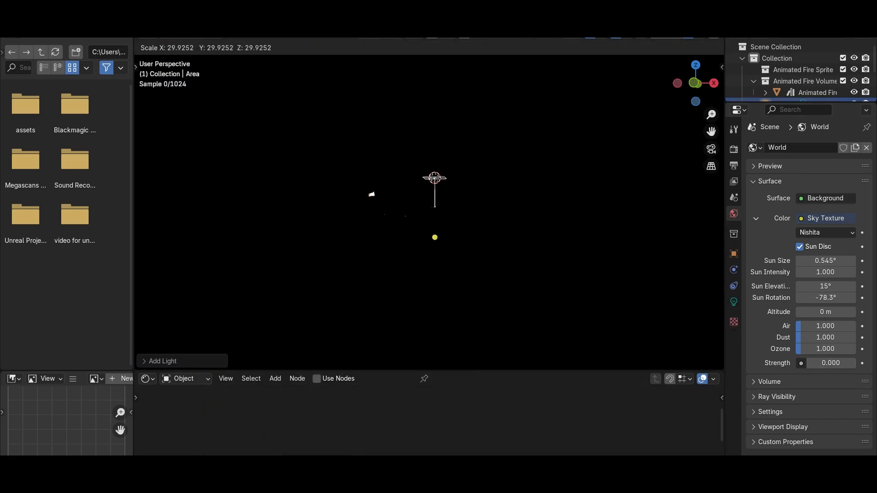
{"action": "left_click", "coordinate": [799, 363]}
{"action": "left_click", "coordinate": [733, 301]}
{"action": "left_click", "coordinate": [826, 227]}
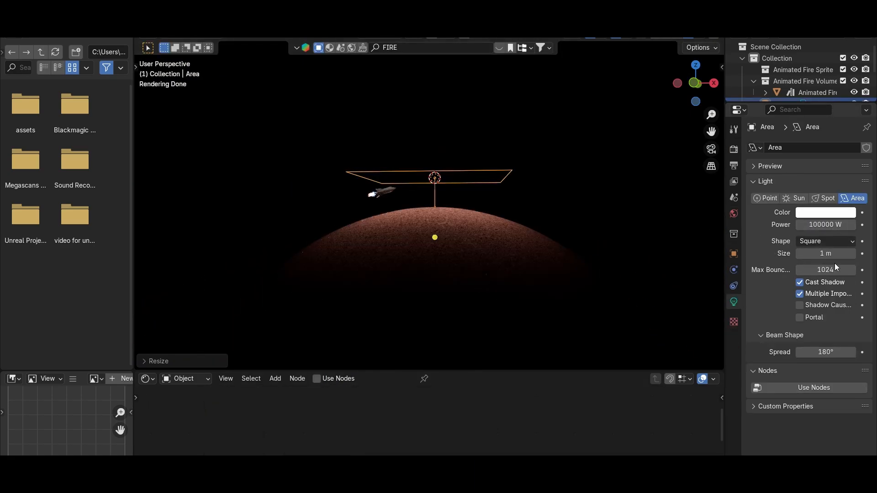
Set the Area light's size to 3.15 m and bring up the planet's material nodes in an enlarged node editor
{"action": "left_click_drag", "start_coordinate": [833, 254], "coordinate": [860, 254]}
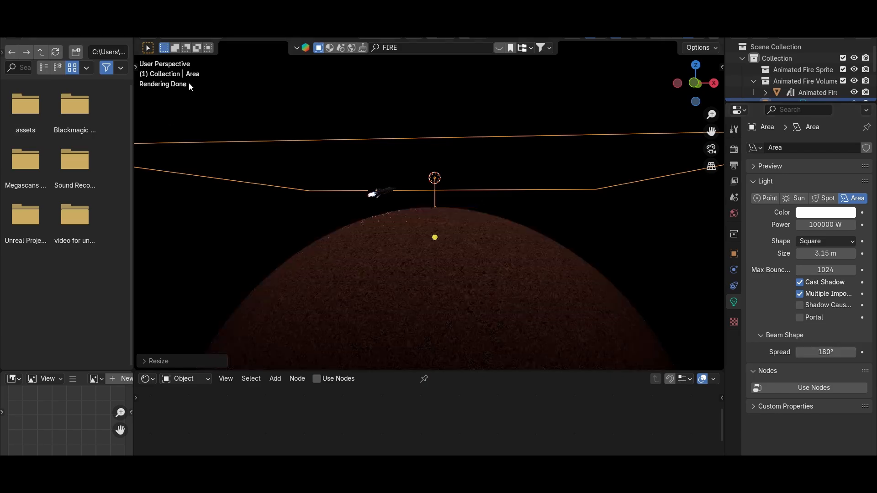
{"action": "middle_click_drag", "start_coordinate": [189, 87], "coordinate": [273, 118]}
{"action": "left_click_drag", "start_coordinate": [290, 361], "coordinate": [315, 332]}
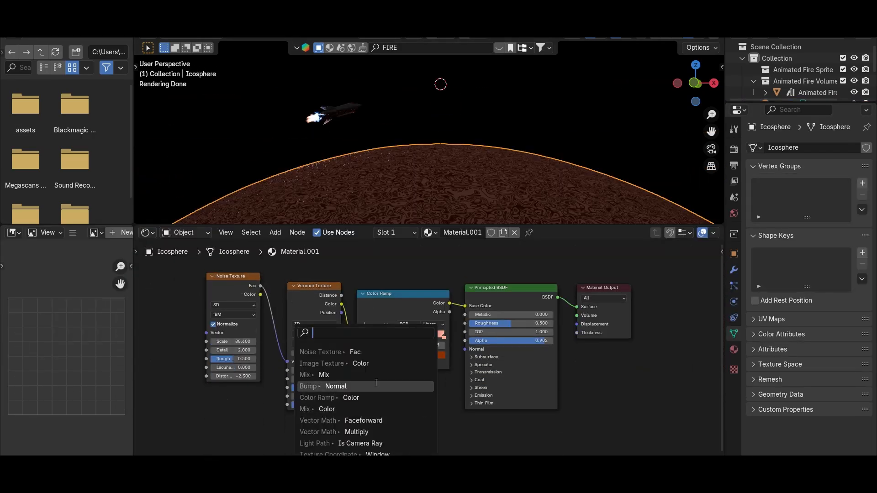
Set the planet material's Roughness to 0.642 and Alpha to 0.324, and raise the Noise Texture's scale to about 196
{"action": "left_click_drag", "start_coordinate": [545, 340], "coordinate": [492, 340]}
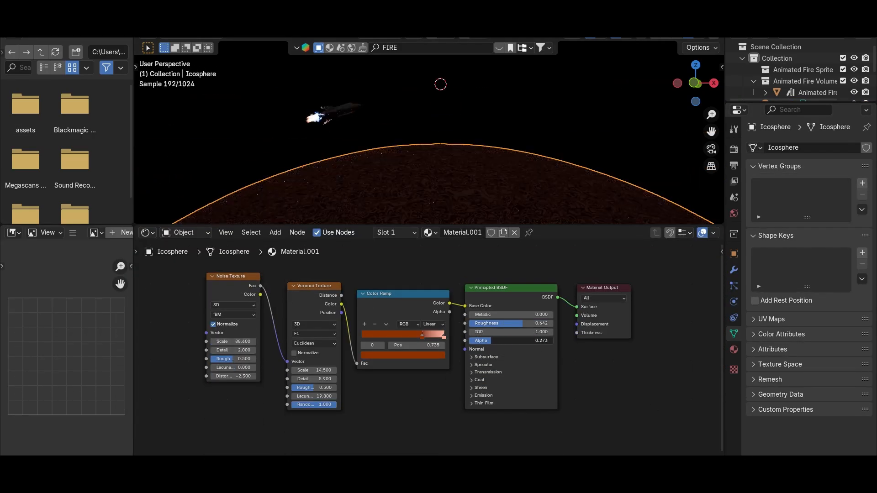
{"action": "left_click_drag", "start_coordinate": [233, 277], "coordinate": [176, 277]}
{"action": "left_click_drag", "start_coordinate": [177, 342], "coordinate": [156, 341]}
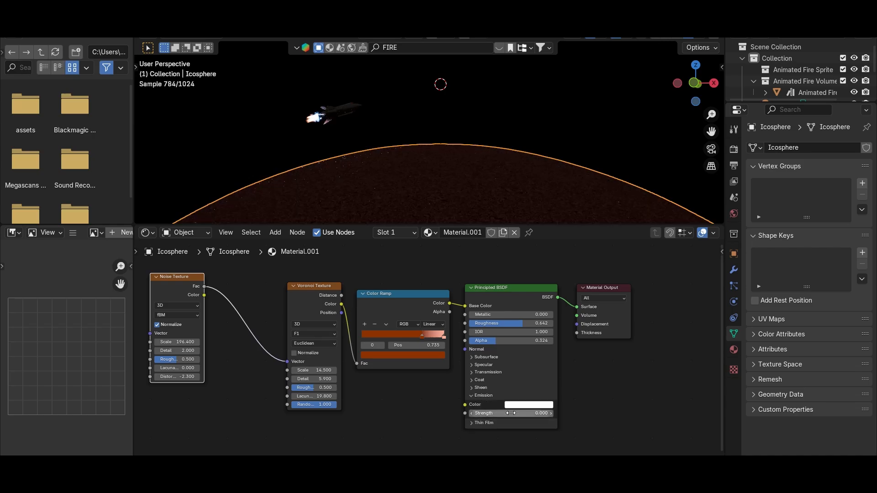
Connect a new Noise Texture to the planet material's Emission color and set the emission strength to 0.5
{"action": "left_click", "coordinate": [326, 354]}
{"action": "left_click", "coordinate": [451, 409]}
{"action": "scroll", "coordinate": [451, 401], "scroll_direction": "down", "scroll_amount": 3}
{"action": "left_click_drag", "start_coordinate": [459, 368], "coordinate": [459, 361]}
{"action": "left_click_drag", "start_coordinate": [495, 368], "coordinate": [509, 368]}
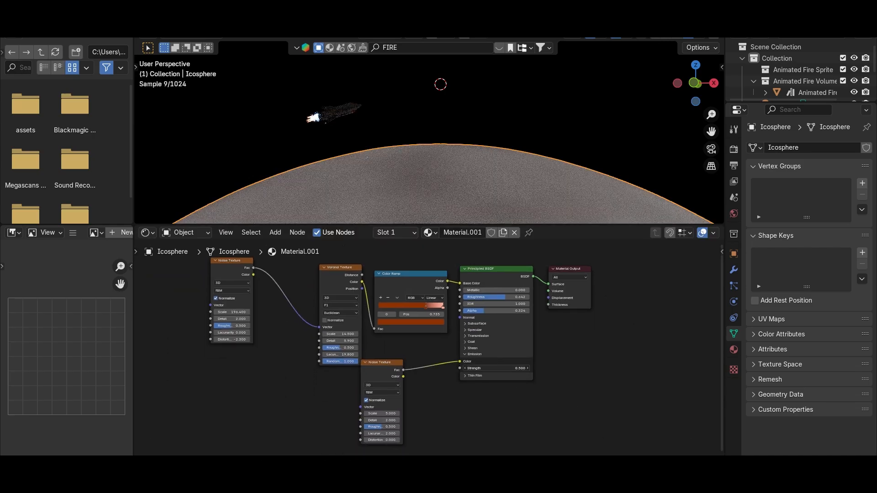
Switch the emission Noise Texture to Hetero Terrain with a scale of about 47, and lower the emission strength to 0.1
{"action": "left_click", "coordinate": [382, 392]}
{"action": "left_click", "coordinate": [383, 437]}
{"action": "scroll", "coordinate": [411, 192], "scroll_direction": "down", "scroll_amount": 6}
{"action": "left_click_drag", "start_coordinate": [384, 406], "coordinate": [403, 406]}
{"action": "left_click_drag", "start_coordinate": [504, 368], "coordinate": [495, 368]}
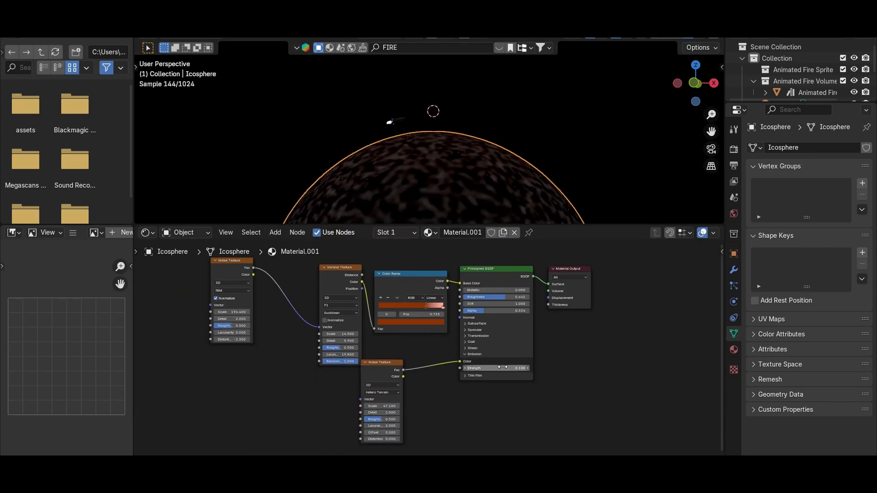
Set the emission Noise Texture's Detail to 15 and Offset to about -0.2, and raise its Lacunarity
{"action": "scroll", "coordinate": [415, 182], "scroll_direction": "up", "scroll_amount": 5}
{"action": "left_click_drag", "start_coordinate": [378, 406], "coordinate": [401, 425]}
{"action": "left_click_drag", "start_coordinate": [381, 432], "coordinate": [375, 432]}
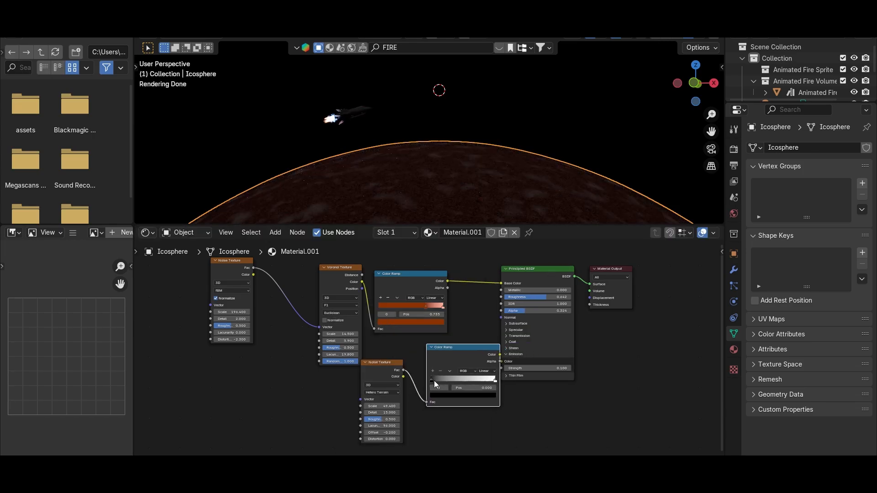
Insert a black-to-orange Color Ramp before the Emission color, move its orange stop to 1.0, and set the emission strength to about 3.9
{"action": "left_click_drag", "start_coordinate": [434, 380], "coordinate": [448, 383]}
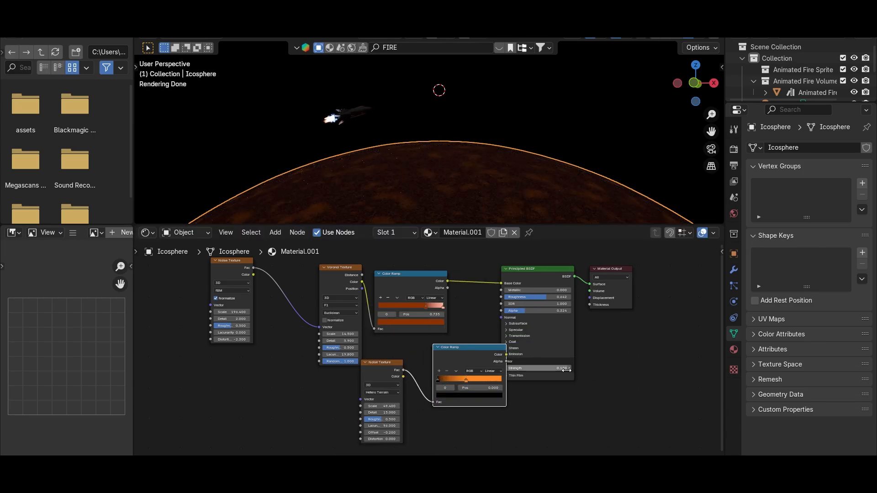
{"action": "mouse_move", "coordinate": [568, 369]}
{"action": "left_mouse_down"}
{"action": "mouse_move", "coordinate": [602, 369]}
{"action": "mouse_move", "coordinate": [579, 369]}
{"action": "left_mouse_up"}
{"action": "left_click_drag", "start_coordinate": [466, 380], "coordinate": [527, 385]}
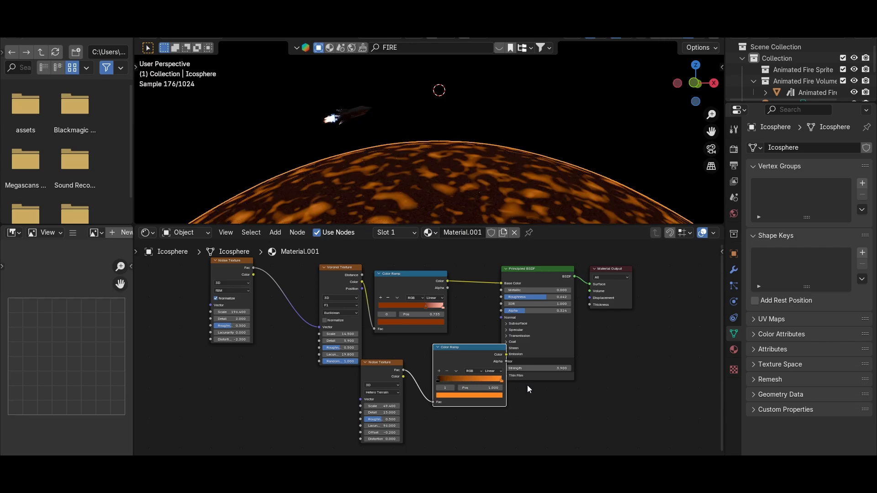
Recolour the emission ramp's bright stop brown, and strongly raise the emission noise scale and the emission strength
{"action": "left_click", "coordinate": [497, 397]}
{"action": "left_click_drag", "start_coordinate": [383, 406], "coordinate": [397, 406]}
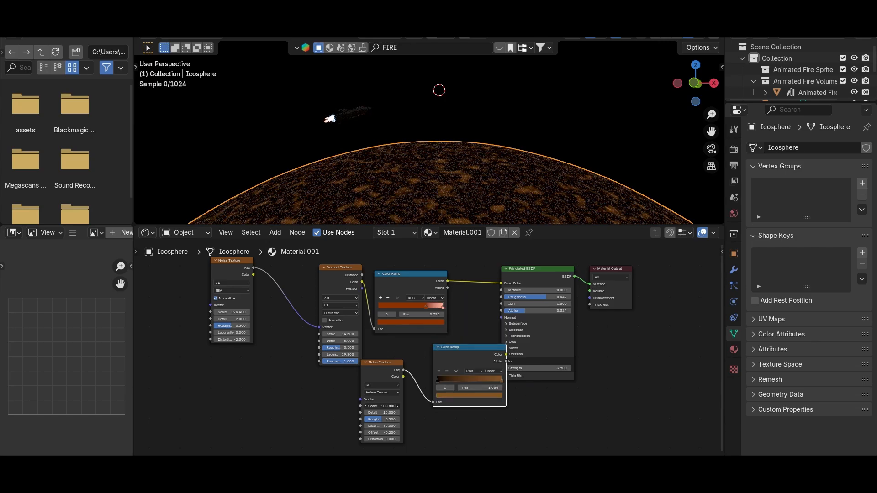
{"action": "left_click_drag", "start_coordinate": [539, 368], "coordinate": [560, 368]}
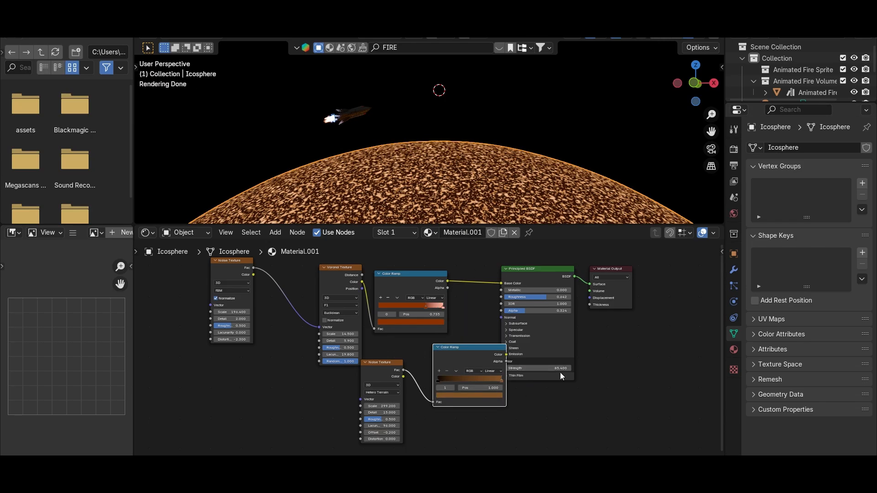
Spread out the planet's material nodes and attach a Bump node to the Principled BSDF's Normal input
{"action": "scroll", "coordinate": [396, 140], "scroll_direction": "up", "scroll_amount": 2}
{"action": "left_click_drag", "start_coordinate": [491, 348], "coordinate": [454, 341]}
{"action": "left_click_drag", "start_coordinate": [609, 269], "coordinate": [669, 255]}
{"action": "left_click_drag", "start_coordinate": [539, 276], "coordinate": [555, 281]}
{"action": "left_click_drag", "start_coordinate": [518, 329], "coordinate": [501, 328]}
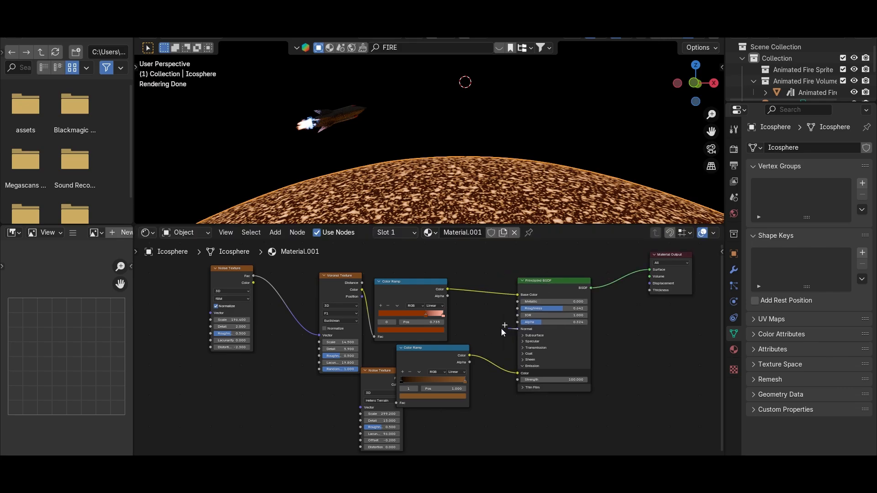
{"action": "left_click", "coordinate": [453, 375]}
{"action": "left_click", "coordinate": [467, 372]}
Feed the Bump node's Height from a duplicated Noise Texture and set that texture's scale to about 200
{"action": "left_click_drag", "start_coordinate": [434, 348], "coordinate": [460, 390]}
{"action": "left_click_drag", "start_coordinate": [437, 294], "coordinate": [433, 246]}
{"action": "key", "text": "shift+d"}
{"action": "left_click", "coordinate": [429, 325]}
{"action": "left_click_drag", "start_coordinate": [434, 322], "coordinate": [471, 362]}
{"action": "left_click_drag", "start_coordinate": [411, 366], "coordinate": [413, 366]}
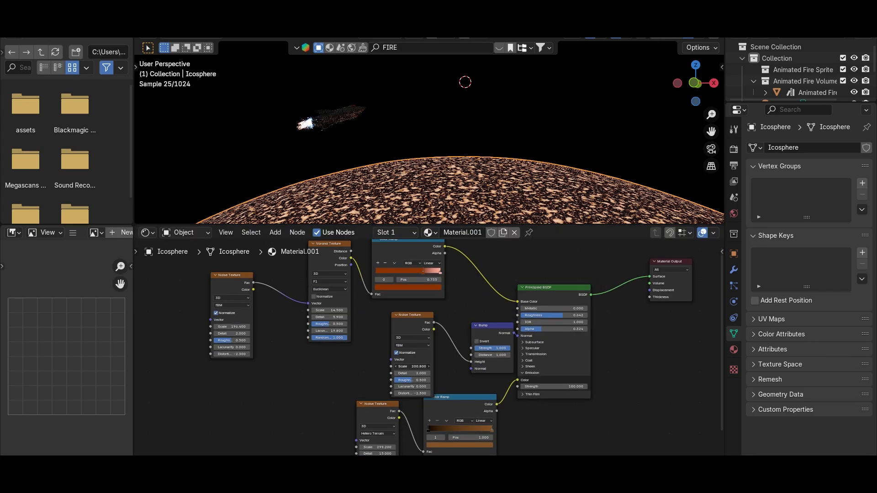
Set the planet material's surface displacement method to Displacement and Bump
{"action": "left_click", "coordinate": [733, 350]}
{"action": "scroll", "coordinate": [856, 398], "scroll_direction": "down", "scroll_amount": 7}
{"action": "left_click", "coordinate": [824, 345]}
{"action": "left_click", "coordinate": [823, 382]}
Connect a second Bump node with a distance of 3.5 to the Displacement output, and set the normal Bump's distance to 4
{"action": "scroll", "coordinate": [465, 181], "scroll_direction": "up", "scroll_amount": 2}
{"action": "middle_click_drag", "start_coordinate": [481, 201], "coordinate": [469, 179]}
{"action": "left_click_drag", "start_coordinate": [492, 325], "coordinate": [478, 321]}
{"action": "key", "text": "space"}
{"action": "middle_click_drag", "start_coordinate": [414, 194], "coordinate": [390, 157]}
{"action": "scroll", "coordinate": [390, 157], "scroll_direction": "down", "scroll_amount": 3}
{"action": "key", "text": "space"}
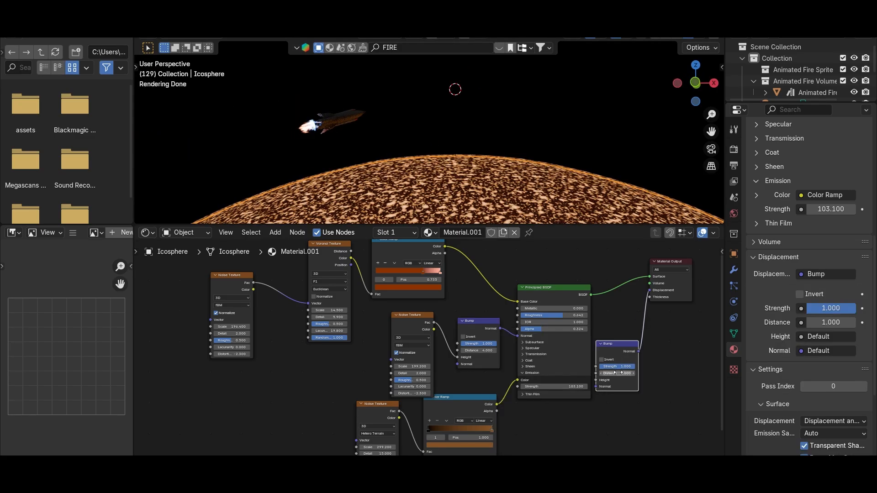
{"action": "middle_click_drag", "start_coordinate": [552, 205], "coordinate": [543, 185]}
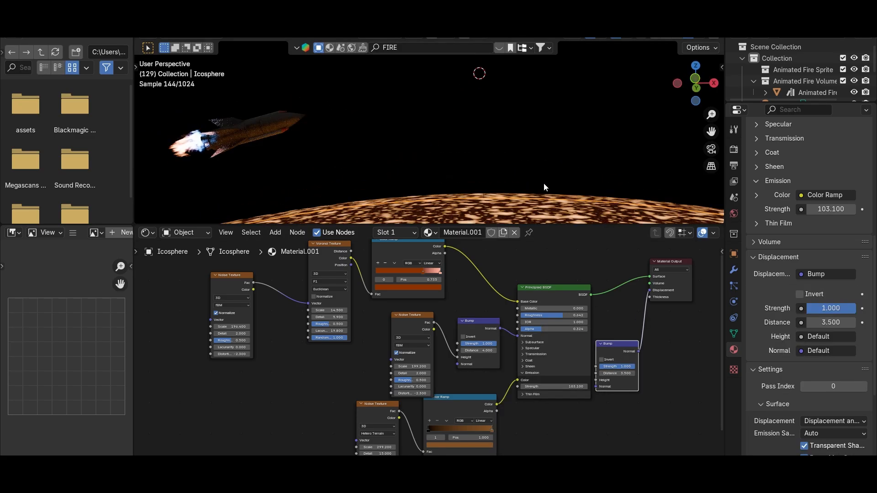
Switch to the layout with the timeline and change the Area light's shape to Rectangle
{"action": "left_click", "coordinate": [420, 316]}
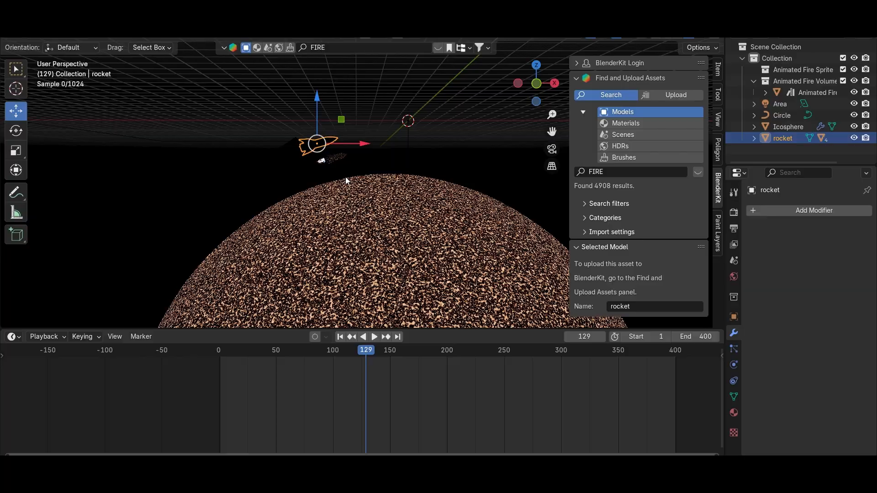
{"action": "scroll", "coordinate": [346, 181], "scroll_direction": "up", "scroll_amount": 4}
{"action": "middle_click_drag", "start_coordinate": [365, 183], "coordinate": [390, 211]}
{"action": "left_click", "coordinate": [389, 201]}
{"action": "left_click", "coordinate": [778, 106]}
{"action": "left_click", "coordinate": [804, 104]}
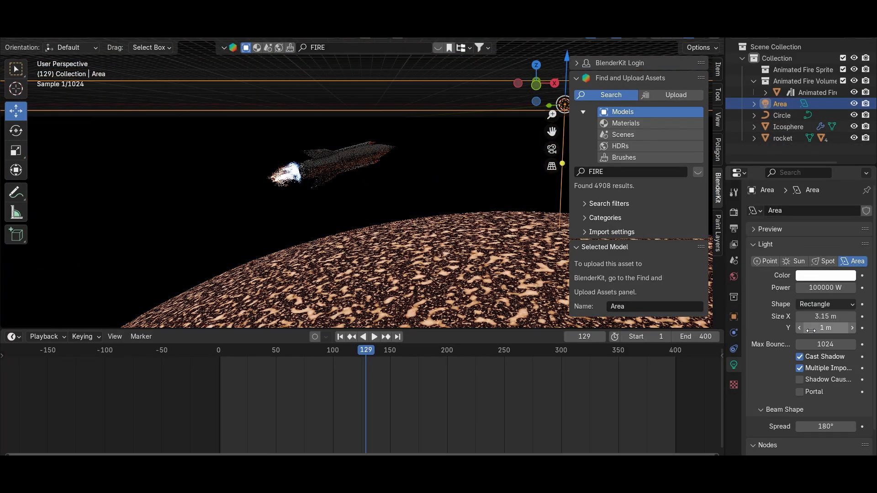
Close the viewport's sidebar to clear the view around the rocket
{"action": "left_click", "coordinate": [373, 162]}
{"action": "key", "text": "n"}
{"action": "left_click", "coordinate": [479, 182]}
{"action": "middle_click_drag", "start_coordinate": [525, 192], "coordinate": [493, 170]}
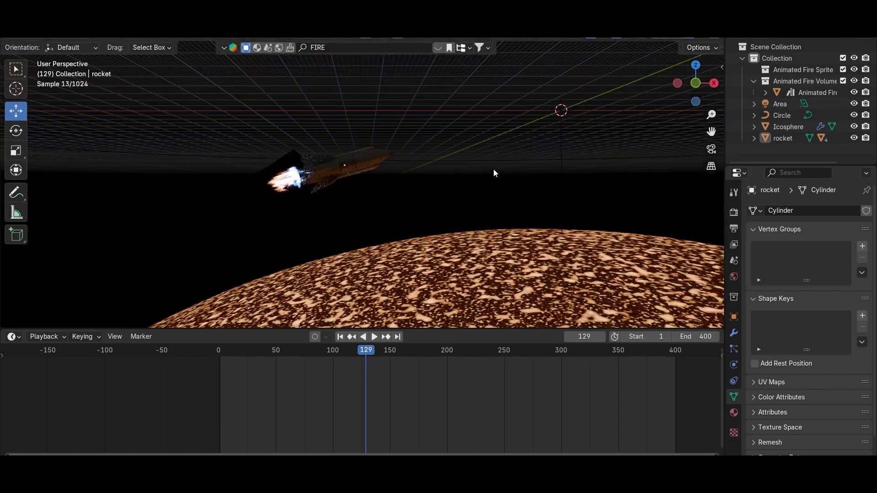
Animate the planet's Z rotation with keyframes at frames 0 and 400, and preview the motion
{"action": "scroll", "coordinate": [469, 183], "scroll_direction": "down", "scroll_amount": 10}
{"action": "left_click", "coordinate": [426, 270]}
{"action": "left_click", "coordinate": [219, 350]}
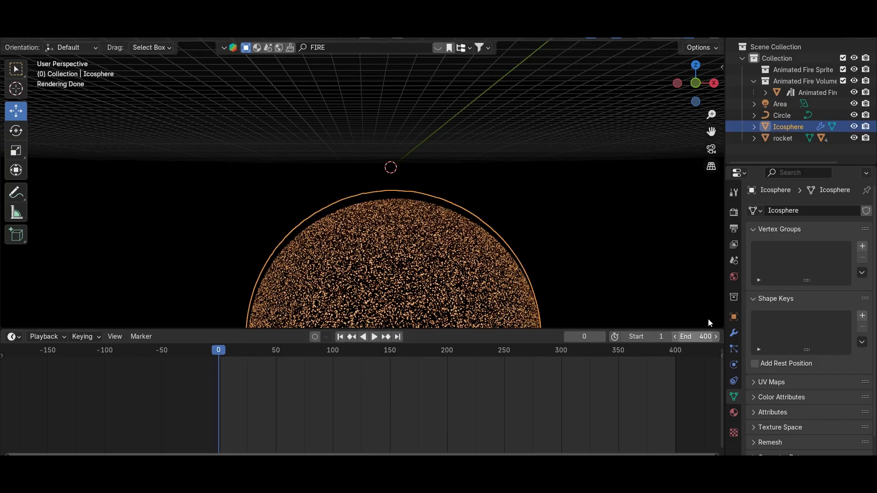
{"action": "left_click", "coordinate": [734, 316]}
{"action": "mouse_move", "coordinate": [819, 295]}
{"action": "left_mouse_down"}
{"action": "mouse_move", "coordinate": [835, 294]}
{"action": "mouse_move", "coordinate": [820, 295]}
{"action": "left_mouse_up"}
{"action": "left_click_drag", "start_coordinate": [820, 306], "coordinate": [836, 283]}
{"action": "left_click", "coordinate": [862, 306]}
{"action": "left_click", "coordinate": [675, 350]}
{"action": "left_click", "coordinate": [862, 305]}
{"action": "left_click", "coordinate": [219, 351]}
{"action": "key", "text": "space"}
{"action": "key", "text": "space"}
Keyframe the planet's X rotation at the start of the timeline and at frame 400, and play the animation
{"action": "left_click", "coordinate": [220, 350]}
{"action": "left_click", "coordinate": [862, 283]}
{"action": "left_click", "coordinate": [675, 351]}
{"action": "left_click", "coordinate": [861, 283]}
{"action": "key", "text": "space"}
{"action": "key", "text": "space"}
Move the rocket lower and farther out from the top of the planet
{"action": "left_click", "coordinate": [358, 177]}
{"action": "scroll", "coordinate": [358, 188], "scroll_direction": "up", "scroll_amount": 8}
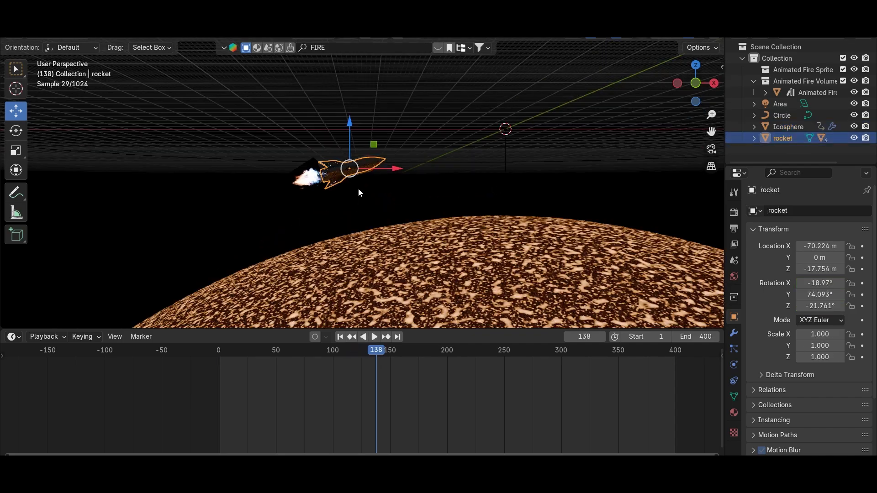
{"action": "key", "text": "g"}
{"action": "left_click", "coordinate": [248, 236]}
{"action": "left_click", "coordinate": [257, 241]}
Add a Bézier curve and move it behind the rocket's exhaust, to about X -154.5 m and Z -52.6 m
{"action": "key", "text": "shift+a"}
{"action": "mouse_move", "coordinate": [256, 261]}
{"action": "left_click", "coordinate": [320, 46]}
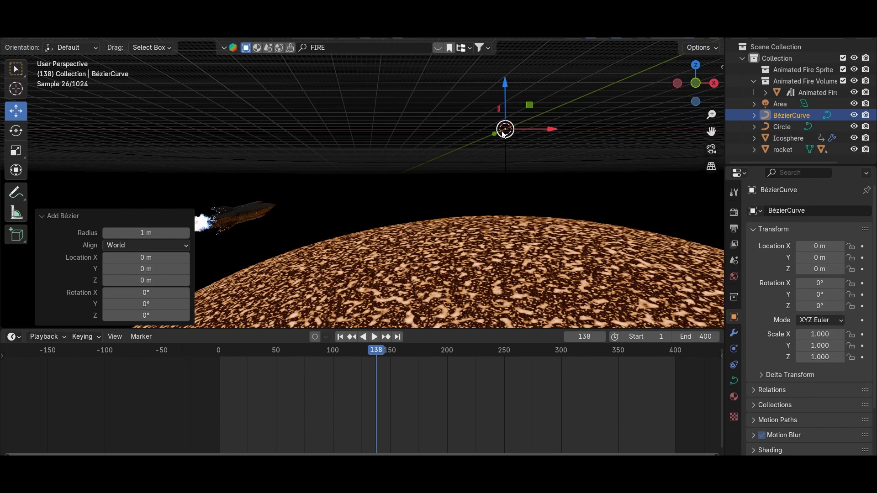
{"action": "key", "text": "g"}
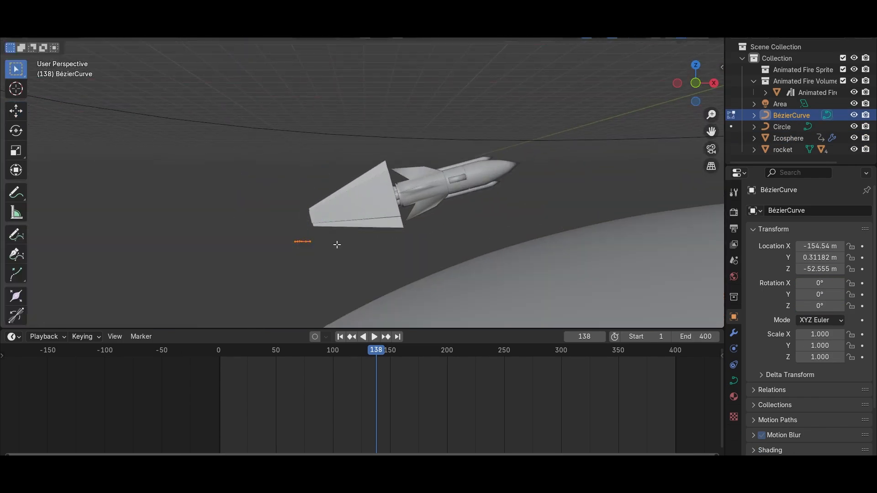
Move the curve's front end point about 36 m in X and 7 m in Z, past the rocket
{"action": "scroll", "coordinate": [337, 245], "scroll_direction": "up", "scroll_amount": 3}
{"action": "key", "text": "shift+space"}
{"action": "key", "text": "g"}
{"action": "left_click_drag", "start_coordinate": [329, 246], "coordinate": [599, 195]}
{"action": "scroll", "coordinate": [558, 199], "scroll_direction": "down", "scroll_amount": 12}
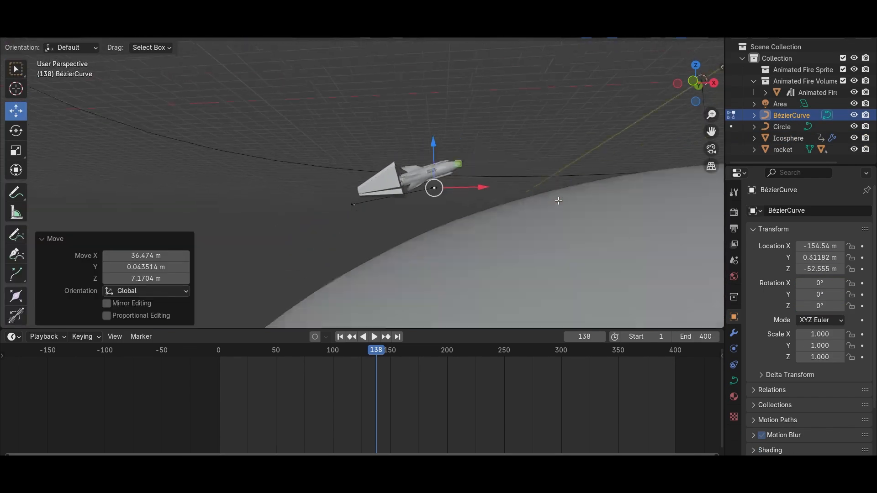
Extend the curve's rear end point 125.24 m along negative X, away from the planet
{"action": "key", "text": "KP_7"}
{"action": "left_click", "coordinate": [328, 133]}
{"action": "left_click_drag", "start_coordinate": [366, 134], "coordinate": [293, 134]}
{"action": "middle_click_drag", "start_coordinate": [361, 173], "coordinate": [383, 110]}
{"action": "scroll", "coordinate": [402, 184], "scroll_direction": "up", "scroll_amount": 6}
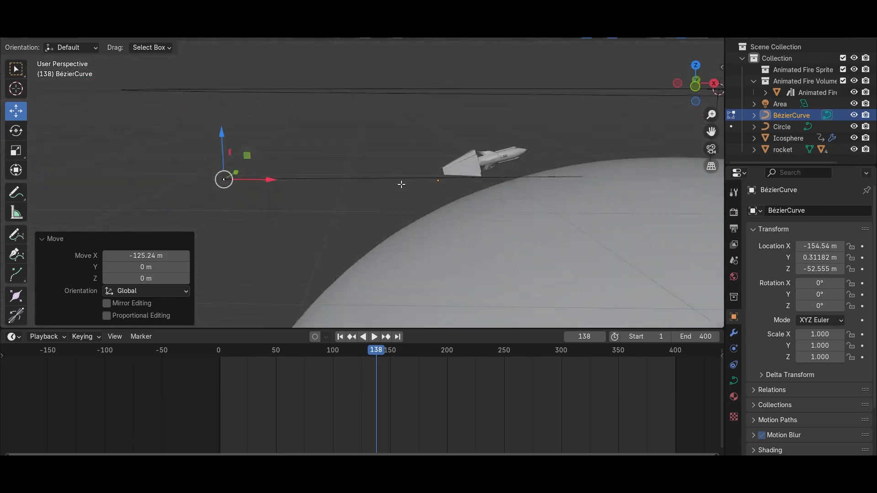
Tilt the rear end point's handle upward by moving it about 8.9 m in X and 8.8 m in Z
{"action": "left_click", "coordinate": [223, 178]}
{"action": "scroll", "coordinate": [242, 139], "scroll_direction": "up", "scroll_amount": 6}
{"action": "middle_click_drag", "start_coordinate": [242, 139], "coordinate": [393, 209], "text": "shift"}
{"action": "left_click_drag", "start_coordinate": [208, 82], "coordinate": [477, 124]}
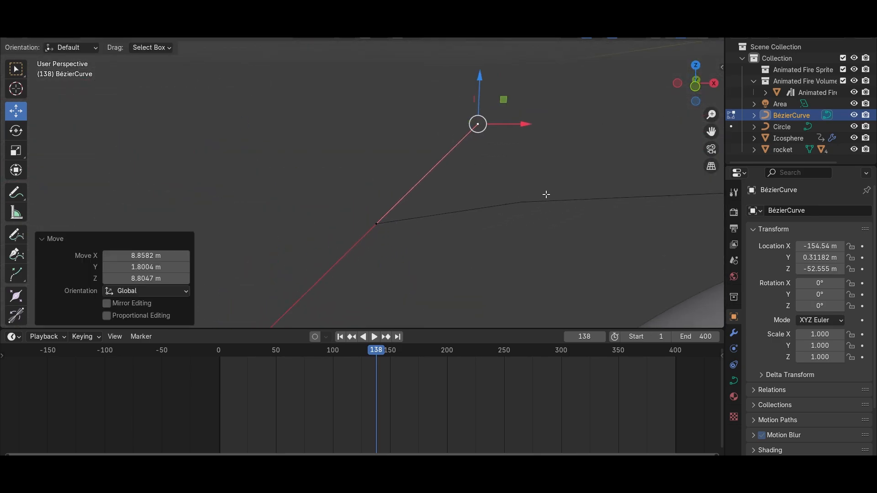
Raise the whole curve to Z -32.87 m and shift its rear end about 14.9 m in X and -12.7 m in Z
{"action": "scroll", "coordinate": [546, 193], "scroll_direction": "down", "scroll_amount": 10}
{"action": "middle_click_drag", "start_coordinate": [546, 194], "coordinate": [470, 219], "text": "shift"}
{"action": "key", "text": "Tab"}
{"action": "left_click", "coordinate": [529, 213]}
{"action": "key", "text": "Tab"}
{"action": "left_click_drag", "start_coordinate": [192, 186], "coordinate": [202, 195]}
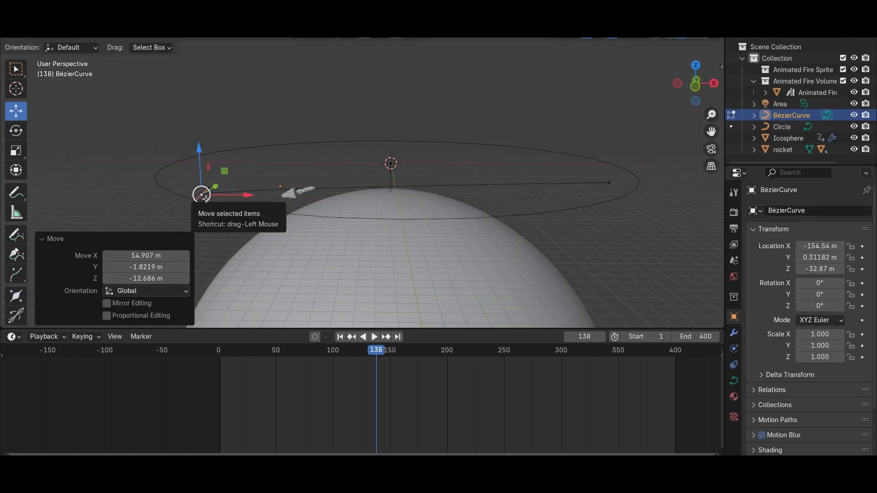
Pull the far end point's handle back and up over the planet, about -250 m in X and 44 m in Z
{"action": "middle_click_drag", "start_coordinate": [594, 192], "coordinate": [379, 203], "text": "shift"}
{"action": "scroll", "coordinate": [379, 204], "scroll_direction": "up", "scroll_amount": 8}
{"action": "left_click", "coordinate": [488, 211]}
{"action": "left_click_drag", "start_coordinate": [488, 211], "coordinate": [160, 105]}
{"action": "scroll", "coordinate": [356, 176], "scroll_direction": "down", "scroll_amount": 8}
{"action": "middle_click_drag", "start_coordinate": [356, 176], "coordinate": [456, 179], "text": "shift"}
{"action": "left_click_drag", "start_coordinate": [485, 174], "coordinate": [323, 145]}
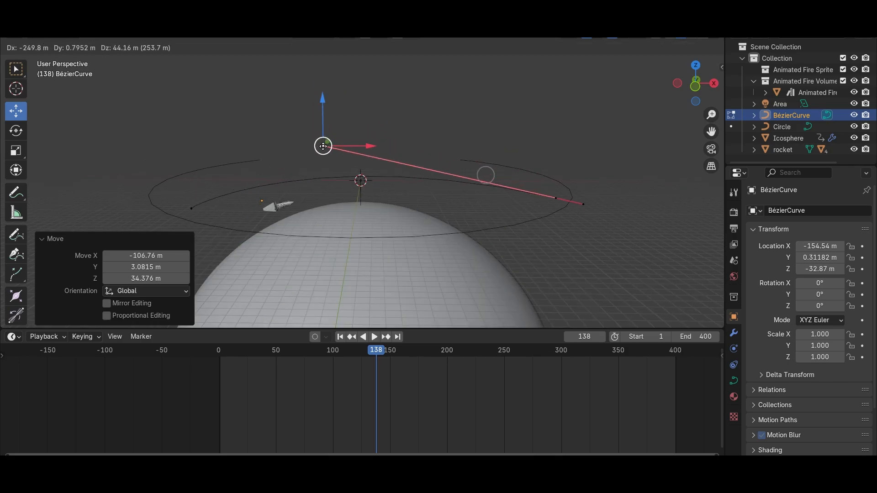
Lower the curve's rear end point slightly and pull its far end point inward to refine the flight arc
{"action": "left_click_drag", "start_coordinate": [193, 207], "coordinate": [198, 227]}
{"action": "left_click_drag", "start_coordinate": [556, 198], "coordinate": [504, 206]}
{"action": "scroll", "coordinate": [504, 206], "scroll_direction": "up", "scroll_amount": 6}
{"action": "middle_click_drag", "start_coordinate": [284, 217], "coordinate": [517, 172], "text": "shift"}
Finish editing the curve and add a Follow Track constraint to the rocket
{"action": "key", "text": "Tab"}
{"action": "left_click", "coordinate": [424, 196]}
{"action": "left_click", "coordinate": [733, 380]}
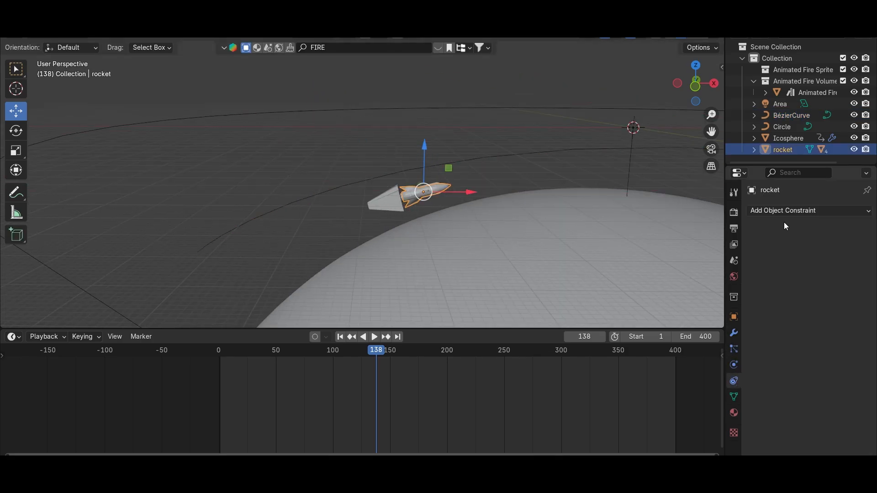
{"action": "left_click", "coordinate": [784, 211]}
{"action": "left_click", "coordinate": [607, 255]}
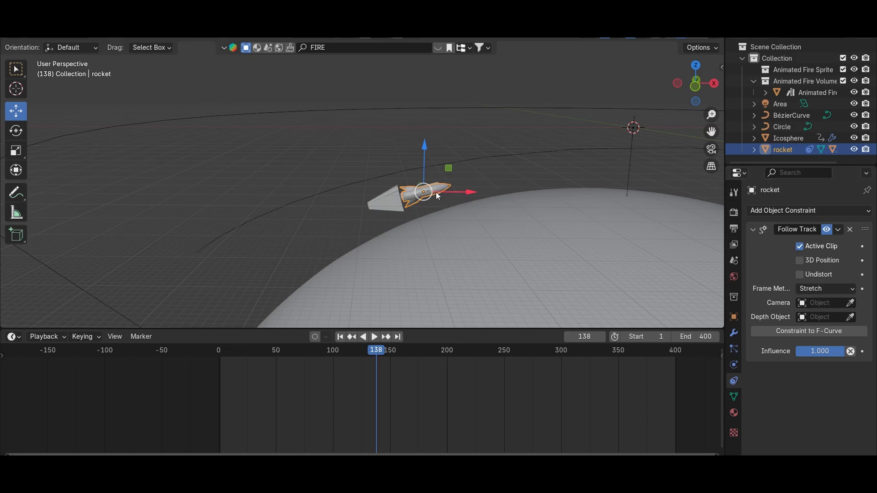
Add a Plain Axes empty to serve as the carrier along the Bézier curve
{"action": "middle_click_drag", "start_coordinate": [437, 195], "coordinate": [444, 209]}
{"action": "left_click", "coordinate": [446, 207]}
{"action": "left_click", "coordinate": [464, 170]}
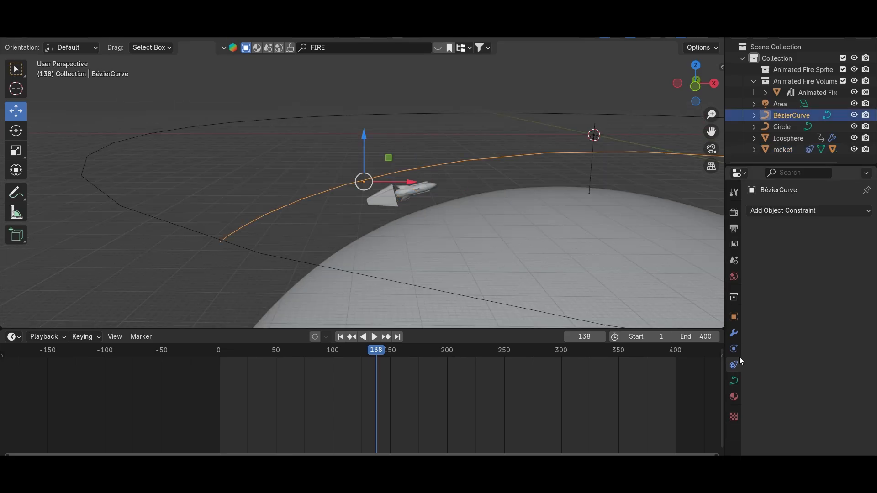
{"action": "key", "text": "shift+a"}
{"action": "left_click", "coordinate": [479, 323]}
Give the empty a Follow Path constraint targeting the Bézier curve, and play the timeline to test it
{"action": "left_click", "coordinate": [784, 211]}
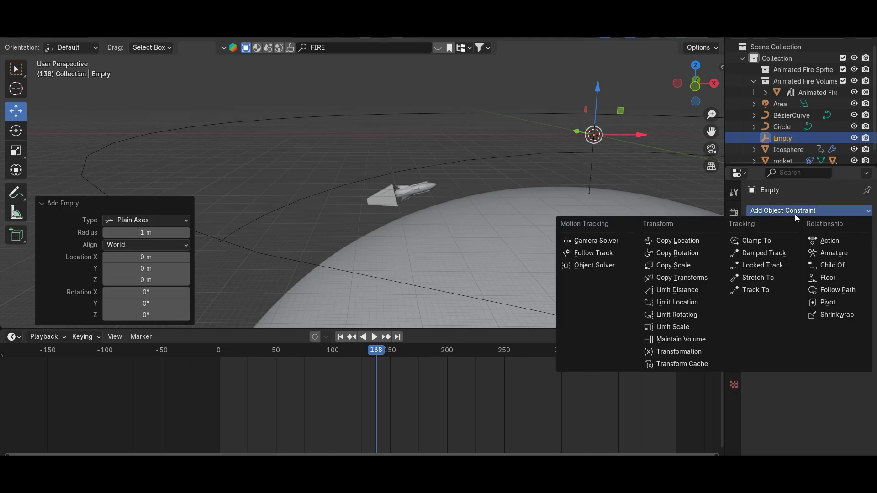
{"action": "left_click", "coordinate": [772, 296]}
{"action": "left_click", "coordinate": [820, 247]}
{"action": "left_click", "coordinate": [812, 261]}
{"action": "key", "text": "space"}
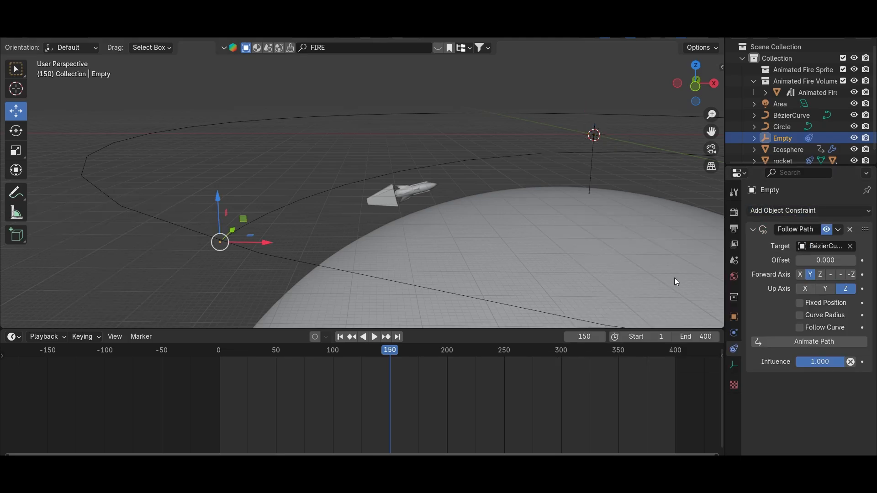
Snap the 3D cursor to the empty at the curve's start and snap the rocket to the cursor
{"action": "key", "text": "shift+s"}
{"action": "left_click", "coordinate": [533, 313]}
{"action": "left_click", "coordinate": [414, 194]}
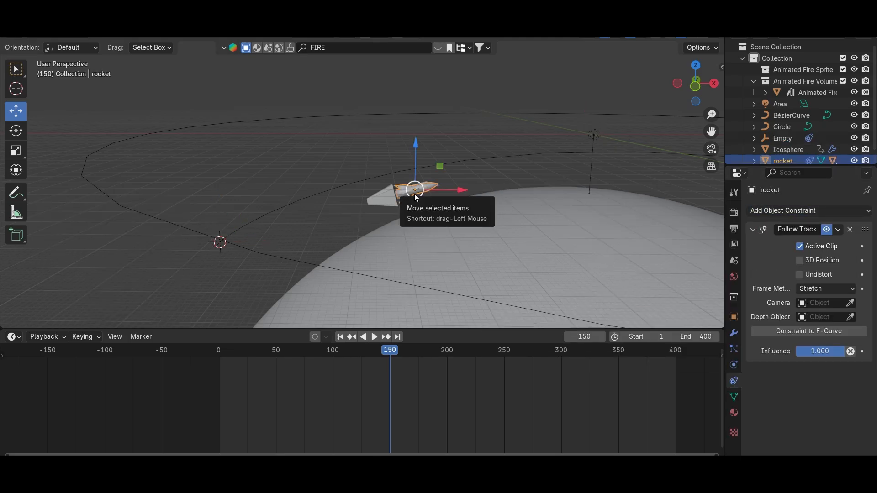
{"action": "key", "text": "shift+s"}
{"action": "left_click", "coordinate": [448, 129]}
Rotate the rocket by about -19.9° towards the curve's direction and raise it about 0.52 m in Z
{"action": "key", "text": "r"}
{"action": "left_click", "coordinate": [291, 211]}
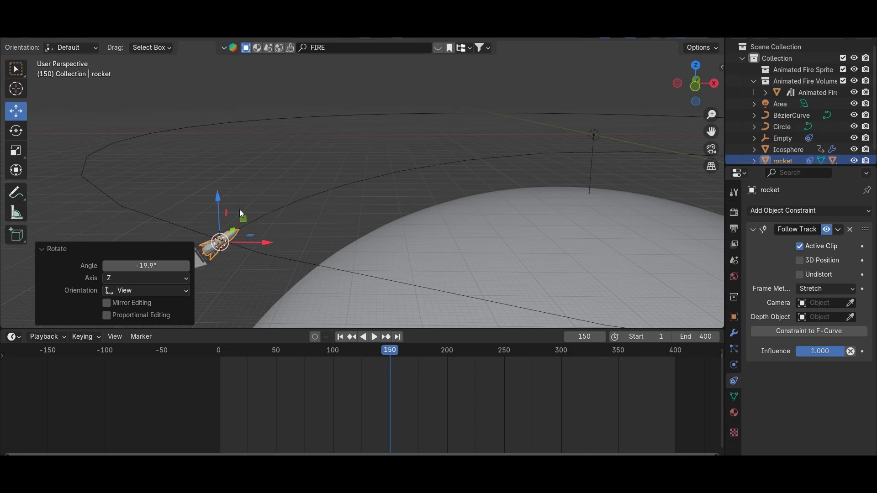
{"action": "key", "text": "KP_Decimal"}
{"action": "left_click_drag", "start_coordinate": [392, 192], "coordinate": [392, 194]}
{"action": "scroll", "coordinate": [388, 221], "scroll_direction": "up", "scroll_amount": 9}
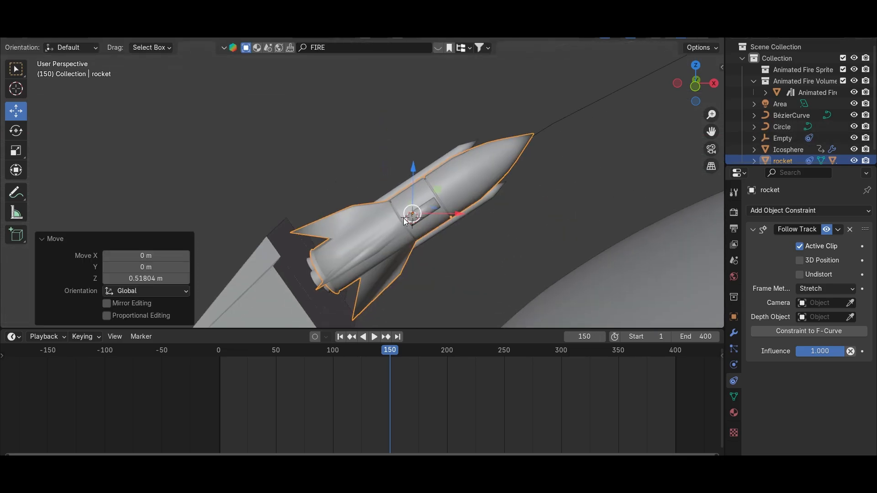
Scale the empty up by a factor of about 2.43
{"action": "left_click", "coordinate": [475, 282], "text": "shift"}
{"action": "left_click", "coordinate": [487, 273], "text": "shift"}
{"action": "scroll", "coordinate": [489, 277], "scroll_direction": "up", "scroll_amount": 7}
{"action": "left_click", "coordinate": [775, 142]}
{"action": "scroll", "coordinate": [464, 184], "scroll_direction": "down", "scroll_amount": 14}
{"action": "key", "text": "s"}
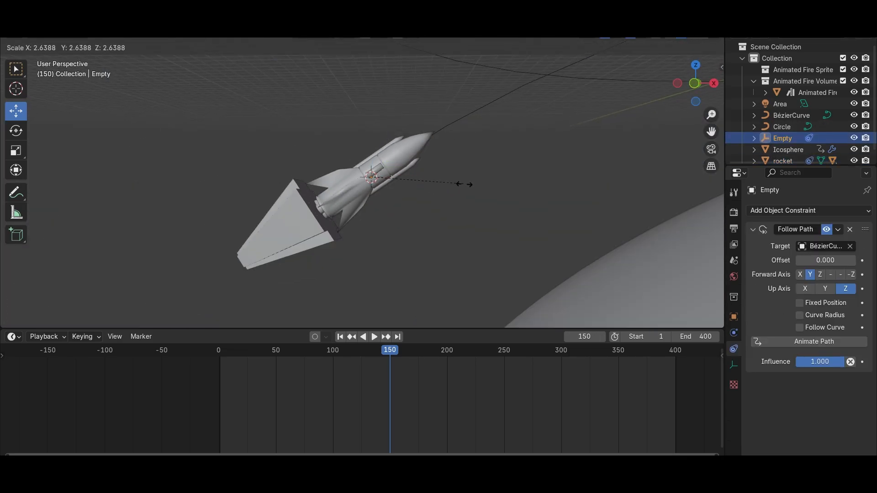
{"action": "left_click", "coordinate": [471, 185]}
Parent the rocket to the empty using the plain Object option
{"action": "scroll", "coordinate": [470, 185], "scroll_direction": "up", "scroll_amount": 9}
{"action": "left_click", "coordinate": [783, 160]}
{"action": "scroll", "coordinate": [786, 154], "scroll_direction": "down", "scroll_amount": 1}
{"action": "left_click", "coordinate": [782, 131], "text": "ctrl"}
{"action": "scroll", "coordinate": [535, 198], "scroll_direction": "down", "scroll_amount": 4}
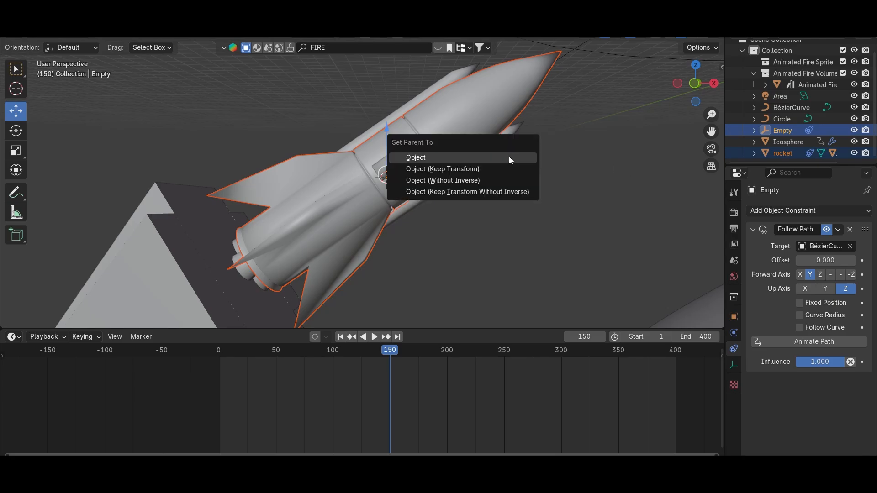
{"action": "left_click", "coordinate": [509, 157]}
Enable Follow Curve in the empty's Follow Path constraint
{"action": "left_click", "coordinate": [780, 131]}
{"action": "left_click", "coordinate": [799, 328]}
{"action": "scroll", "coordinate": [461, 250], "scroll_direction": "down", "scroll_amount": 6}
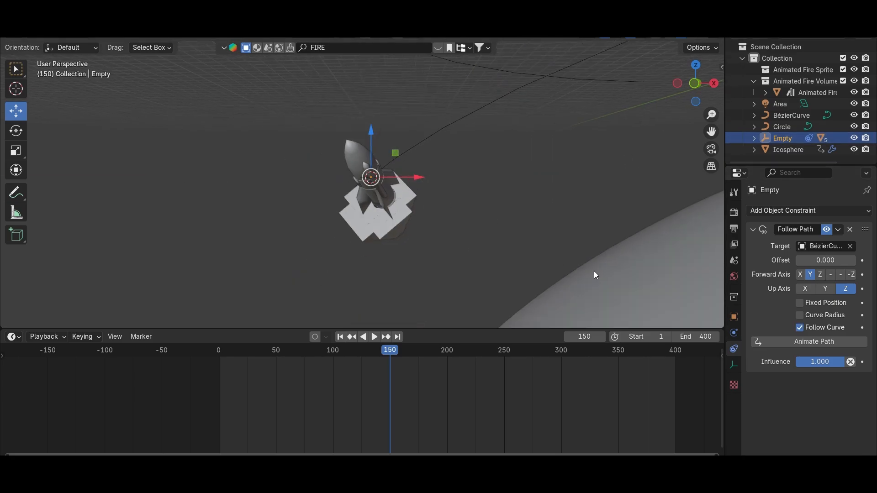
Rotate the empty so the rocket points along the Bézier curve, with a last turn of about -16.2° in a view-aligned orientation
{"action": "left_click", "coordinate": [365, 209]}
{"action": "key", "text": "KP_1"}
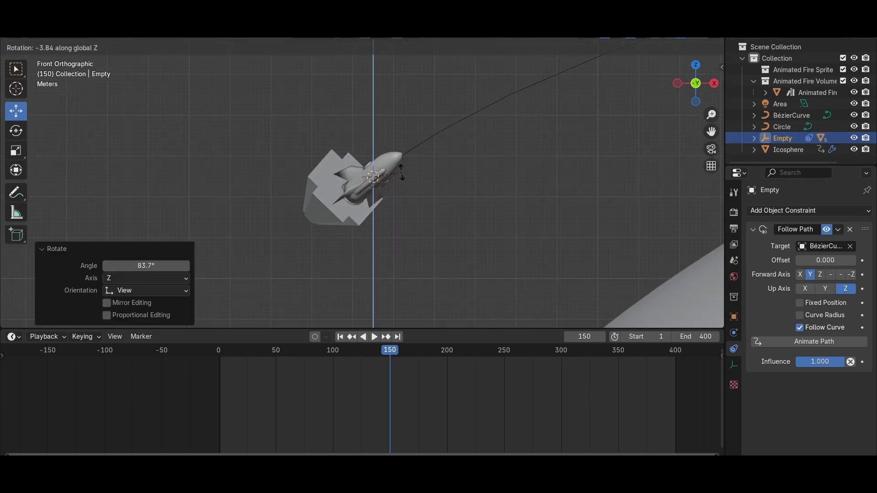
{"action": "key", "text": "r"}
{"action": "key", "text": "y"}
{"action": "left_click", "coordinate": [407, 194]}
{"action": "middle_click_drag", "start_coordinate": [406, 194], "coordinate": [420, 196]}
{"action": "key", "text": "r"}
{"action": "left_click", "coordinate": [411, 155]}
{"action": "key", "text": "KP_1"}
{"action": "scroll", "coordinate": [382, 149], "scroll_direction": "down", "scroll_amount": 5}
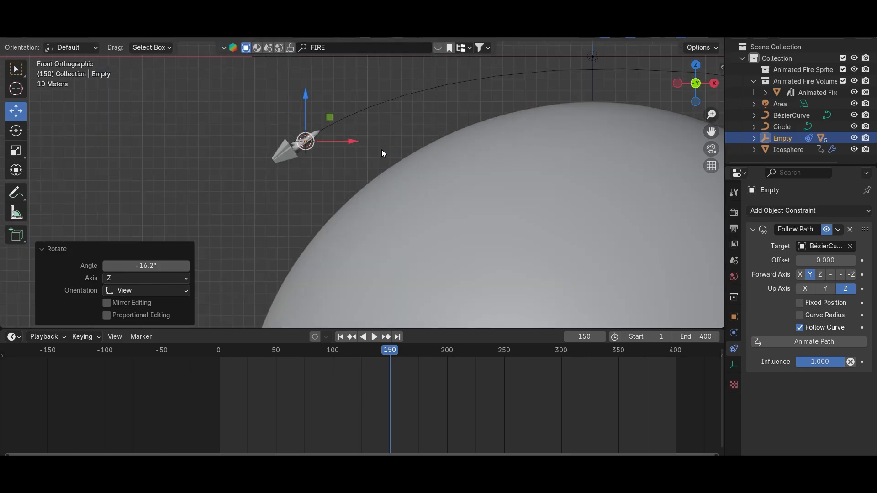
At frame 1, reset the Follow Path offset to 0 and rotate the empty to line the rocket up with the curve
{"action": "left_click_drag", "start_coordinate": [406, 350], "coordinate": [255, 350]}
{"action": "key", "text": "shift+Left"}
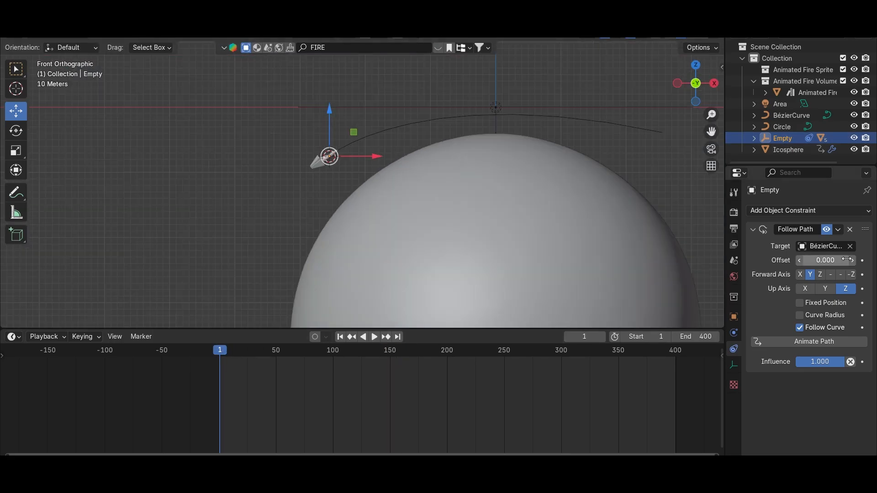
{"action": "left_click_drag", "start_coordinate": [825, 260], "coordinate": [849, 260]}
{"action": "scroll", "coordinate": [418, 180], "scroll_direction": "up", "scroll_amount": 11}
{"action": "left_click", "coordinate": [825, 260]}
{"action": "type", "text": "0"}
{"action": "key", "text": "Return"}
{"action": "key", "text": "r"}
{"action": "left_click", "coordinate": [443, 210]}
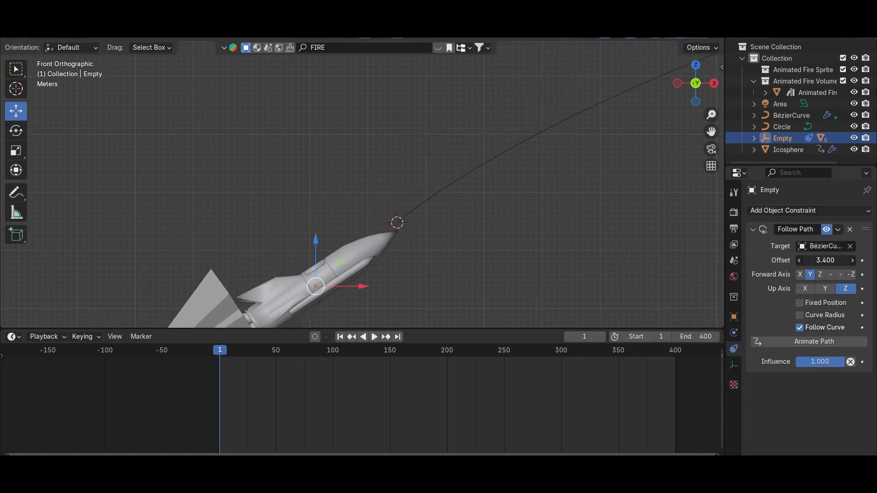
Set the Follow Path Up Axis to X and vary the offset to test the rocket's travel along the curve
{"action": "left_click_drag", "start_coordinate": [850, 260], "coordinate": [831, 260]}
{"action": "left_click_drag", "start_coordinate": [831, 260], "coordinate": [824, 272]}
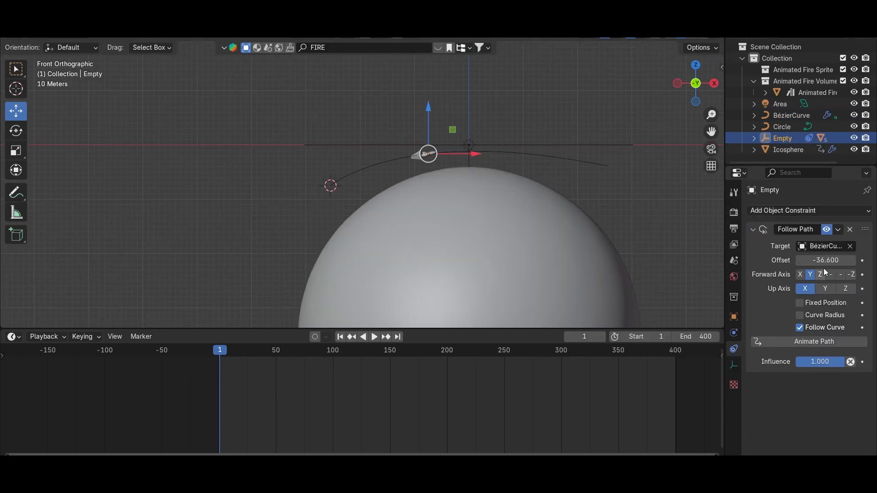
{"action": "left_click_drag", "start_coordinate": [824, 259], "coordinate": [813, 260]}
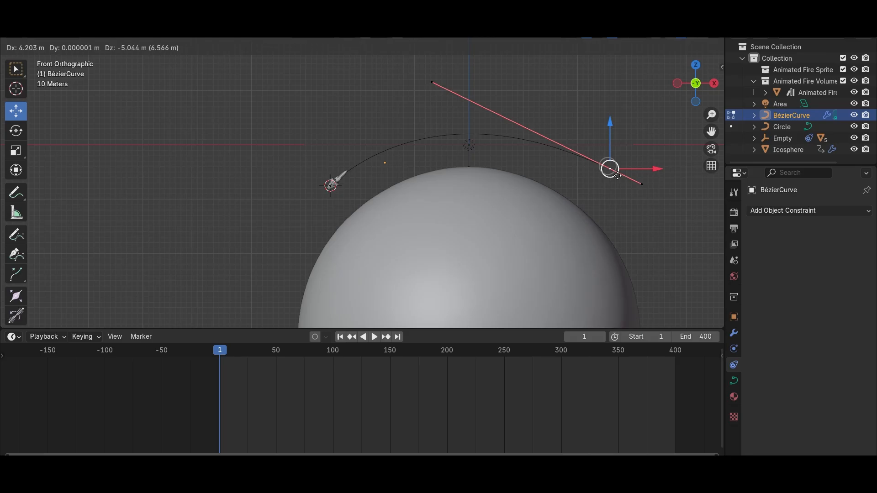
Move the Bézier curve's far end point about 25.2 m in X and -28.6 m in Z, and play the animation
{"action": "left_click_drag", "start_coordinate": [618, 176], "coordinate": [629, 188]}
{"action": "key", "text": "Left"}
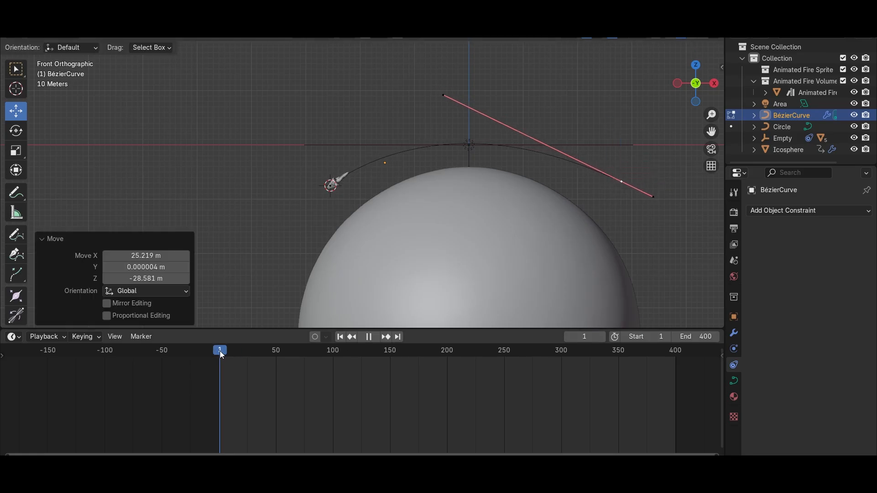
Keyframe the empty's Follow Path offset at the timeline's start and end, starting from 0, and play the flight in rendered shading
{"action": "left_click", "coordinate": [785, 139]}
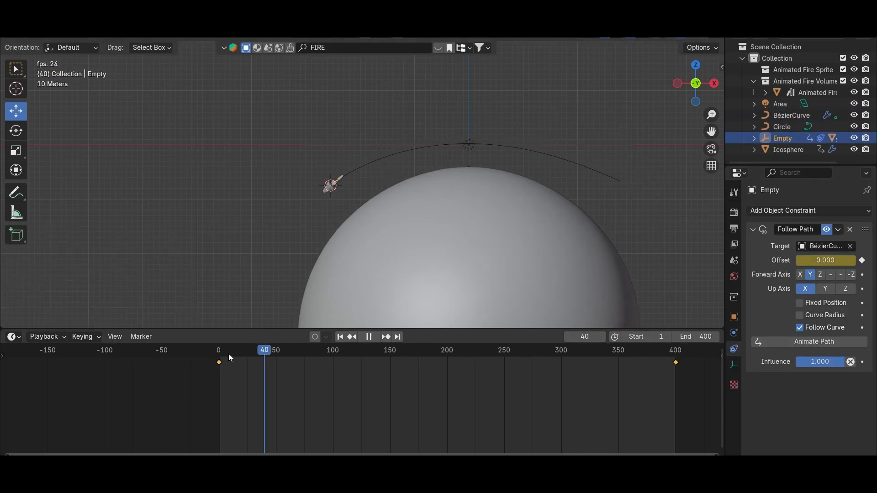
{"action": "left_click", "coordinate": [702, 39]}
{"action": "scroll", "coordinate": [588, 122], "scroll_direction": "up", "scroll_amount": 5}
{"action": "middle_click_drag", "start_coordinate": [588, 121], "coordinate": [490, 164], "text": "shift"}
{"action": "scroll", "coordinate": [496, 161], "scroll_direction": "down", "scroll_amount": 4}
{"action": "key", "text": "space"}
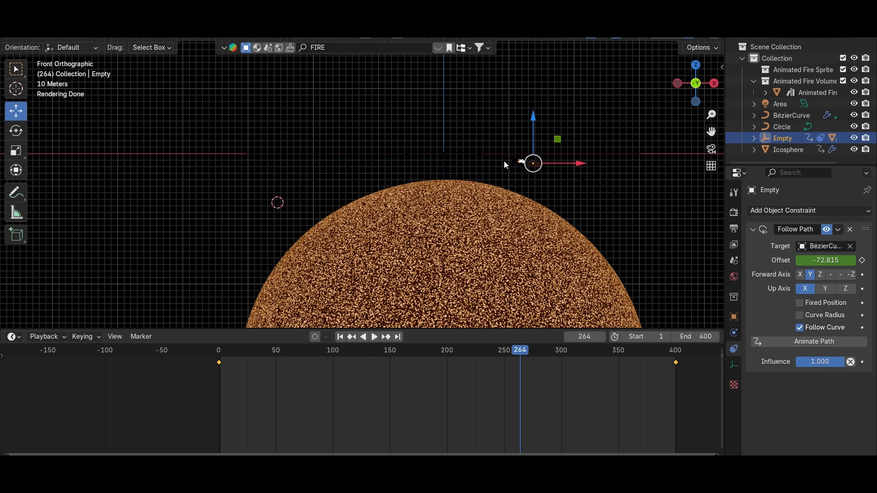
Return to frame 0 and try a Y rotation of about 41.8° on the empty
{"action": "scroll", "coordinate": [504, 162], "scroll_direction": "up", "scroll_amount": 2}
{"action": "left_click", "coordinate": [604, 193]}
{"action": "left_click_drag", "start_coordinate": [518, 355], "coordinate": [220, 352]}
{"action": "left_click", "coordinate": [734, 317]}
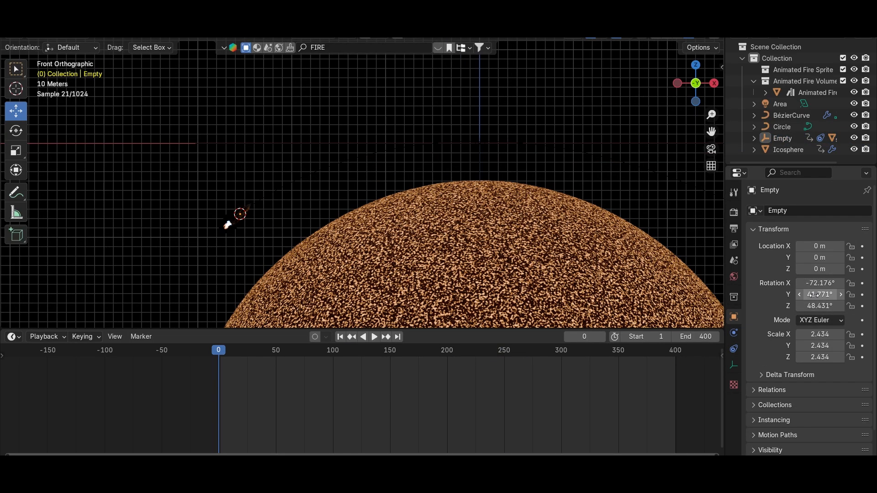
Select the rocket under the empty, frame it in the view, and undo the last trial change
{"action": "left_click", "coordinate": [785, 138]}
{"action": "left_click", "coordinate": [754, 138]}
{"action": "scroll", "coordinate": [787, 148], "scroll_direction": "down", "scroll_amount": 2}
{"action": "left_click", "coordinate": [787, 142]}
{"action": "key", "text": "KP_Decimal"}
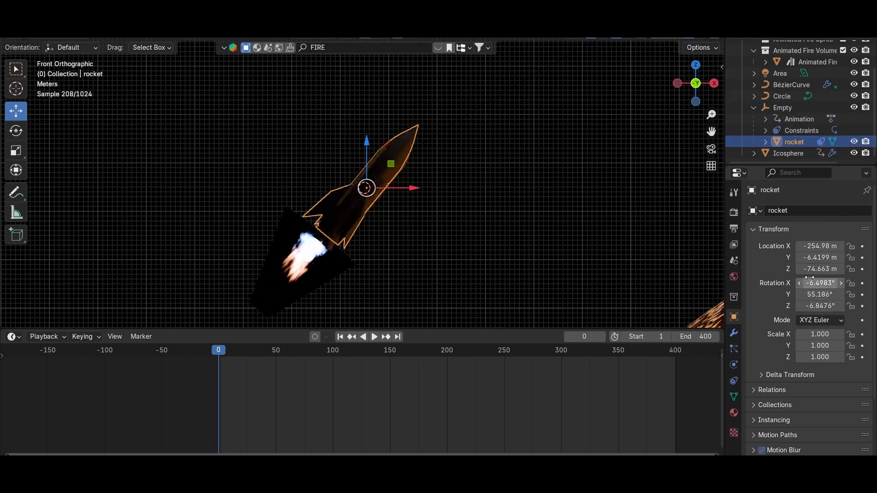
{"action": "key", "text": "space"}
{"action": "key", "text": "Escape"}
{"action": "key", "text": "ctrl+z"}
Add a camera to the scene
{"action": "middle_click_drag", "start_coordinate": [411, 242], "coordinate": [462, 248]}
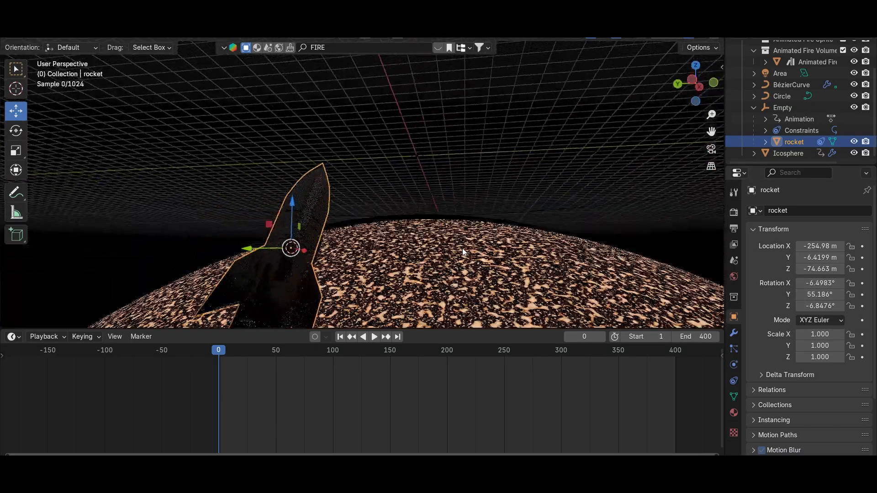
{"action": "key", "text": "shift+a"}
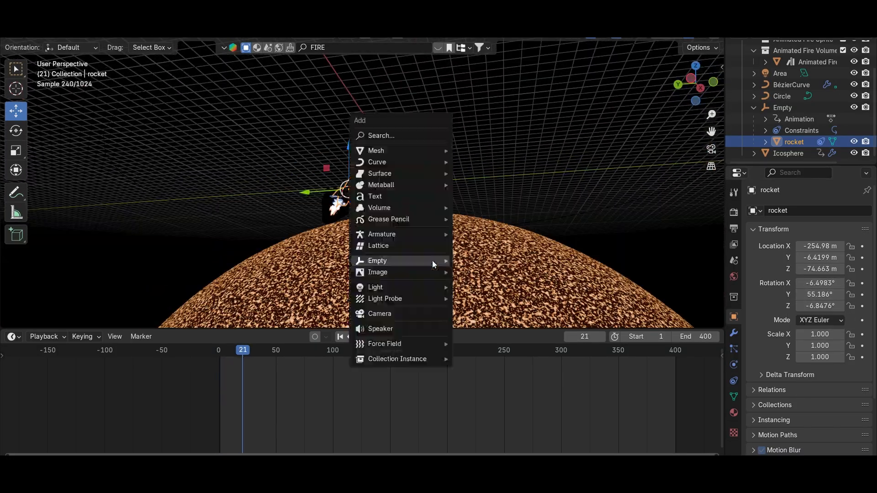
{"action": "left_click", "coordinate": [388, 313]}
Move the camera behind and below the rocket, checking the framing through the camera view
{"action": "key", "text": "KP_Decimal"}
{"action": "left_click_drag", "start_coordinate": [320, 180], "coordinate": [497, 169]}
{"action": "middle_click_drag", "start_coordinate": [498, 169], "coordinate": [450, 183]}
{"action": "left_click_drag", "start_coordinate": [461, 180], "coordinate": [414, 180]}
{"action": "middle_click_drag", "start_coordinate": [415, 180], "coordinate": [388, 205]}
{"action": "left_click_drag", "start_coordinate": [384, 158], "coordinate": [357, 198]}
{"action": "left_click_drag", "start_coordinate": [367, 248], "coordinate": [251, 205]}
{"action": "key", "text": "KP_0"}
{"action": "left_click_drag", "start_coordinate": [239, 176], "coordinate": [90, 223]}
{"action": "key", "text": "KP_0"}
{"action": "key", "text": "KP_0"}
Fine-tune the camera's location to about X -308.3 m, Y -29.4 m, Z -90.7 m and render a test image
{"action": "mouse_move", "coordinate": [820, 269]}
{"action": "left_mouse_down"}
{"action": "mouse_move", "coordinate": [796, 269]}
{"action": "mouse_move", "coordinate": [808, 257]}
{"action": "left_mouse_up"}
{"action": "mouse_move", "coordinate": [820, 246]}
{"action": "left_mouse_down"}
{"action": "mouse_move", "coordinate": [796, 246]}
{"action": "mouse_move", "coordinate": [811, 258]}
{"action": "left_mouse_up"}
{"action": "left_click_drag", "start_coordinate": [819, 269], "coordinate": [797, 269]}
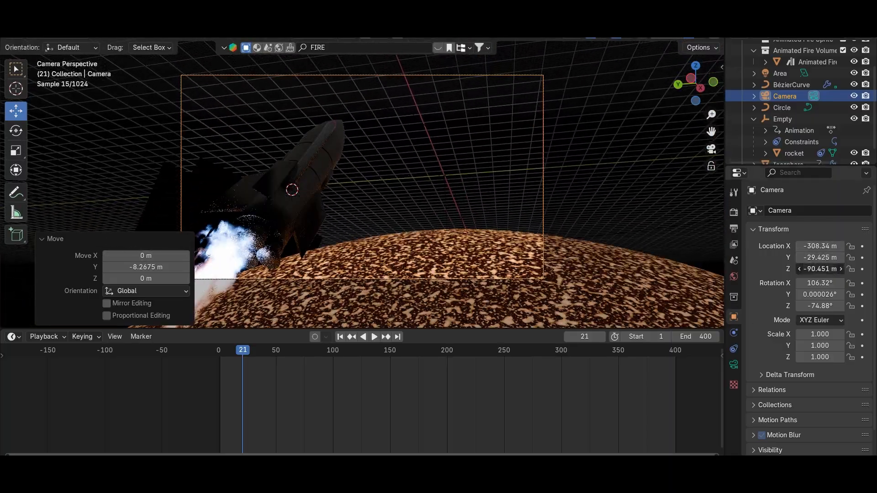
{"action": "key", "text": "F12"}
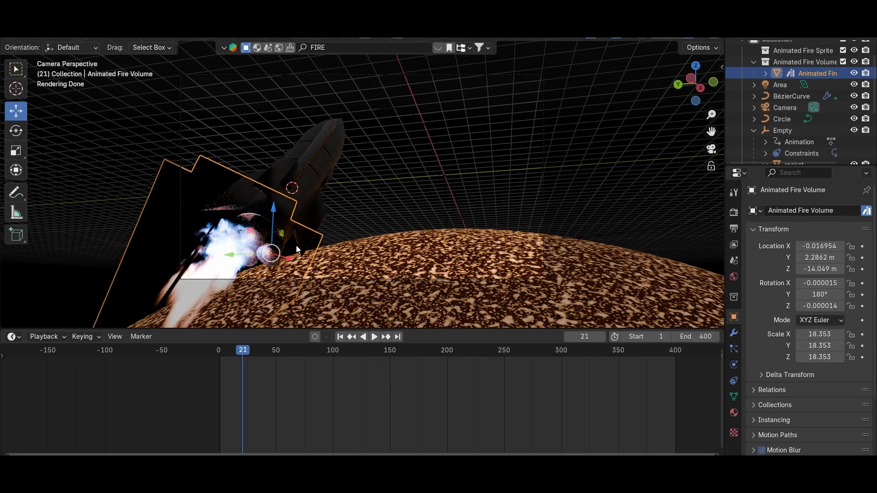
Try shifting the fire volume at the rocket's engines and recheck it through the camera
{"action": "key", "text": "KP_Decimal"}
{"action": "left_click_drag", "start_coordinate": [311, 232], "coordinate": [338, 235]}
{"action": "middle_click_drag", "start_coordinate": [589, 174], "coordinate": [612, 137]}
{"action": "left_click", "coordinate": [710, 149]}
{"action": "left_click_drag", "start_coordinate": [247, 254], "coordinate": [260, 254]}
{"action": "key", "text": "space"}
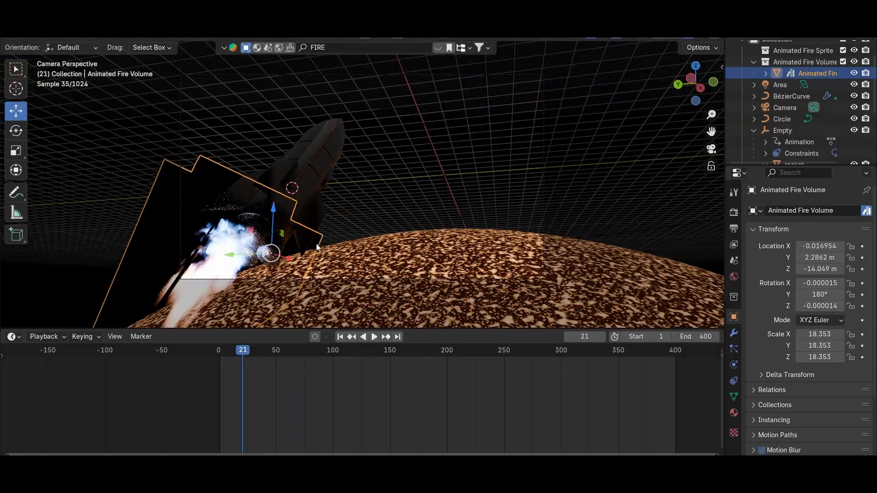
Try parenting the camera to the rocket and play the animation
{"action": "left_click", "coordinate": [784, 107]}
{"action": "left_click", "coordinate": [298, 225], "text": "shift"}
{"action": "key", "text": "ctrl+p"}
{"action": "left_click", "coordinate": [297, 224]}
{"action": "key", "text": "space"}
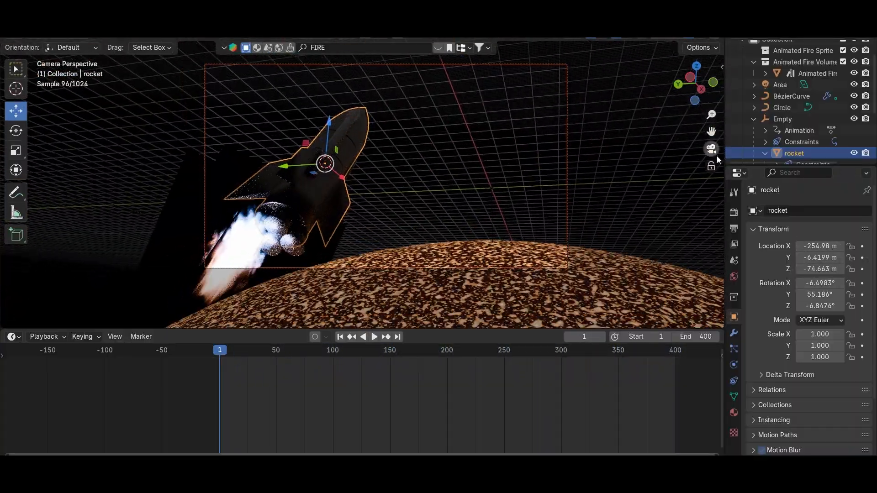
Try shifting the rocket to X -256.32 m and Y -6.82 m, and play the animation
{"action": "left_click_drag", "start_coordinate": [819, 246], "coordinate": [758, 246]}
{"action": "left_click_drag", "start_coordinate": [819, 257], "coordinate": [875, 257]}
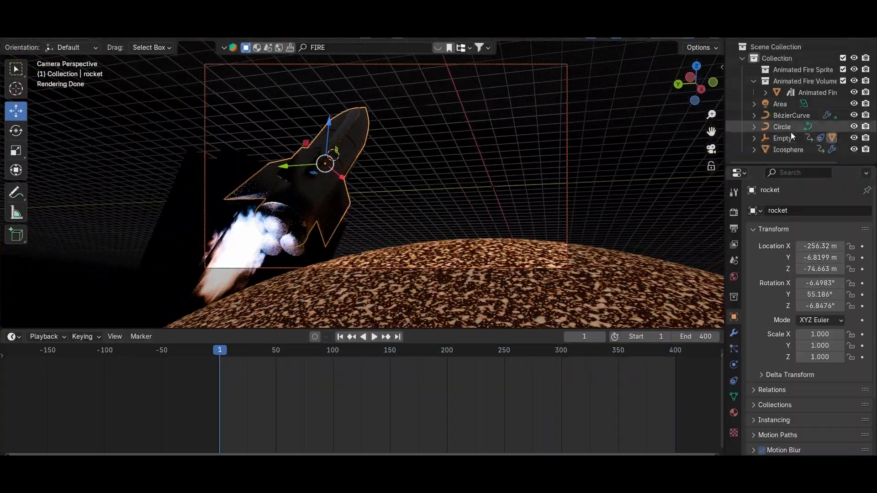
{"action": "key", "text": "space"}
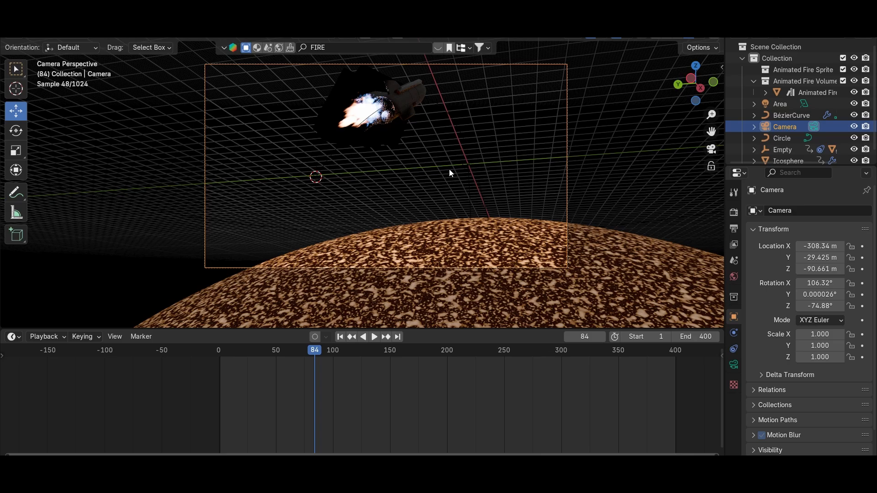
Parent the camera to the empty, play the animation, and return to frame 0
{"action": "left_click", "coordinate": [383, 111], "text": "shift"}
{"action": "left_click", "coordinate": [412, 107], "text": "shift"}
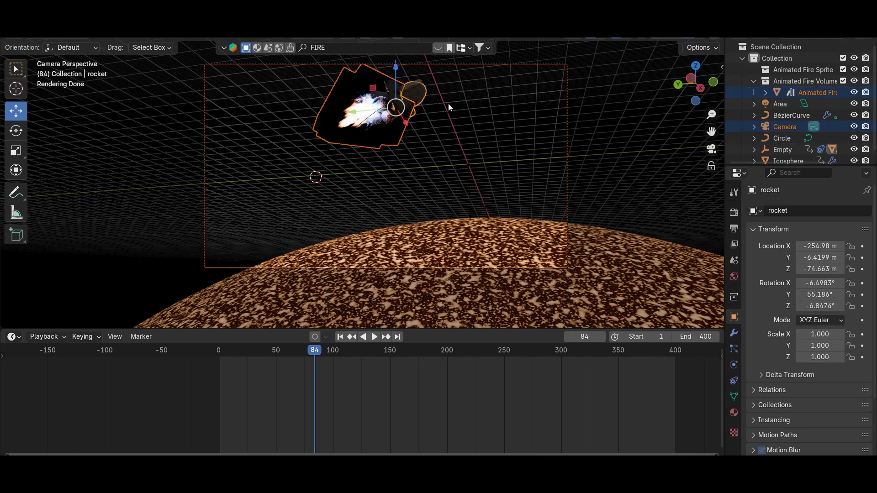
{"action": "left_click", "coordinate": [790, 126]}
{"action": "left_click", "coordinate": [794, 150], "text": "ctrl"}
{"action": "key", "text": "ctrl+p"}
{"action": "left_click", "coordinate": [513, 170]}
{"action": "key", "text": "space"}
{"action": "left_click", "coordinate": [219, 351]}
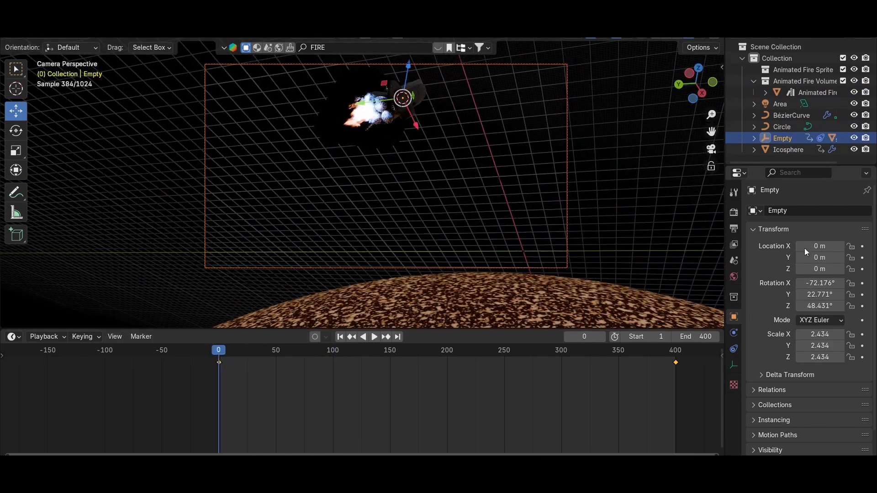
Select the camera under the empty and adjust its X, Y and Z location to reframe the rocket
{"action": "left_click", "coordinate": [753, 138]}
{"action": "scroll", "coordinate": [799, 137], "scroll_direction": "down", "scroll_amount": 3}
{"action": "left_click", "coordinate": [796, 103]}
{"action": "left_click_drag", "start_coordinate": [819, 246], "coordinate": [836, 246]}
{"action": "left_click_drag", "start_coordinate": [819, 258], "coordinate": [844, 257]}
{"action": "left_click_drag", "start_coordinate": [819, 269], "coordinate": [845, 269]}
{"action": "left_click_drag", "start_coordinate": [819, 246], "coordinate": [840, 257]}
Try a Follow Track constraint on the camera, play the animation, and undo it
{"action": "left_click", "coordinate": [733, 348]}
{"action": "left_click", "coordinate": [803, 211]}
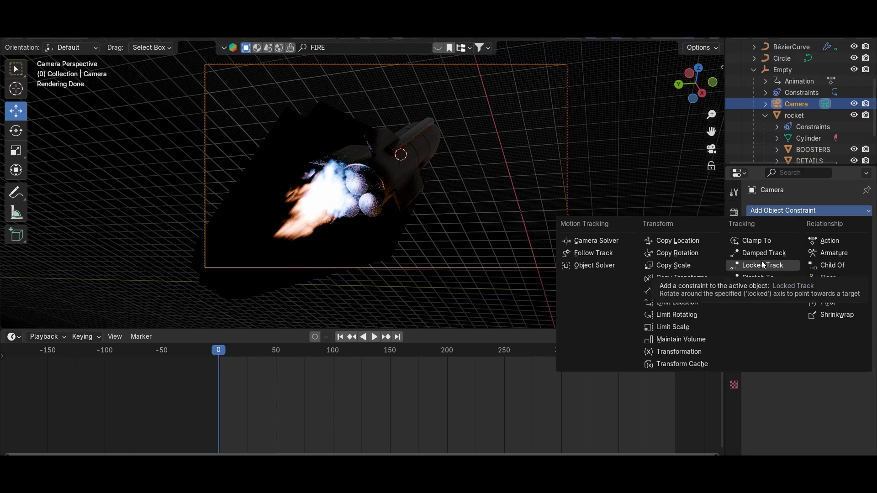
{"action": "left_click", "coordinate": [593, 253]}
{"action": "key", "text": "space"}
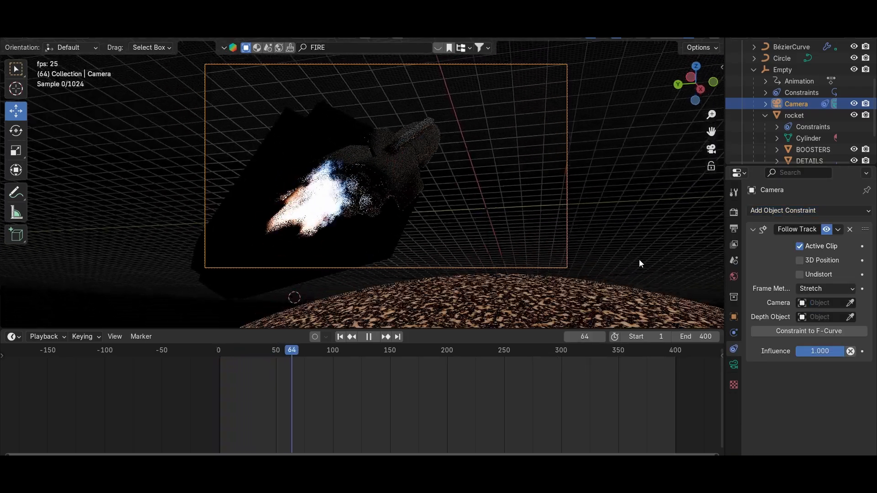
{"action": "key", "text": "ctrl+z"}
Refine the camera's location further, check the framing mid-timeline, and undo the last two changes
{"action": "key", "text": "space"}
{"action": "left_click", "coordinate": [733, 317]}
{"action": "left_click_drag", "start_coordinate": [822, 257], "coordinate": [776, 246]}
{"action": "left_click_drag", "start_coordinate": [829, 269], "coordinate": [788, 269]}
{"action": "left_click", "coordinate": [394, 350]}
{"action": "key", "text": "ctrl+z"}
{"action": "key", "text": "ctrl+z"}
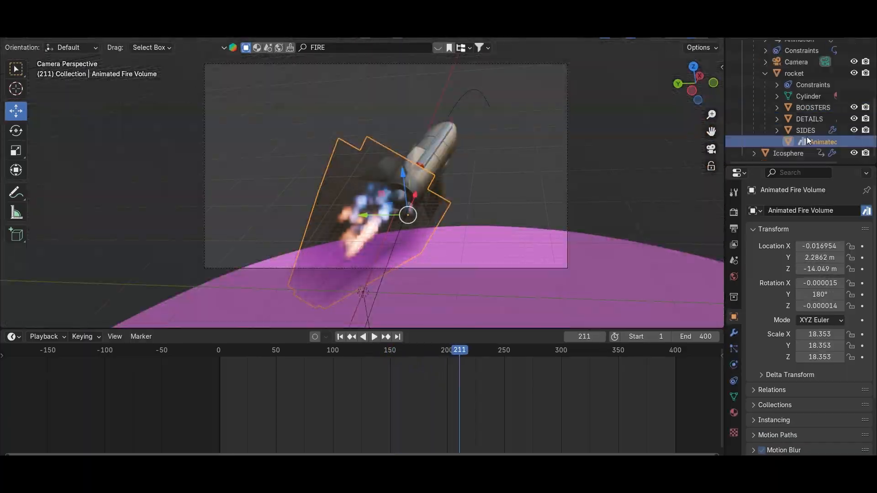
Move the fire volume to about X 0.69 m, Y 5.08 m, Z -13.57 m beneath the engines and render a test image
{"action": "key", "text": "g"}
{"action": "key", "text": "z"}
{"action": "left_click", "coordinate": [431, 180]}
{"action": "key", "text": "space"}
{"action": "key", "text": "shift+Left"}
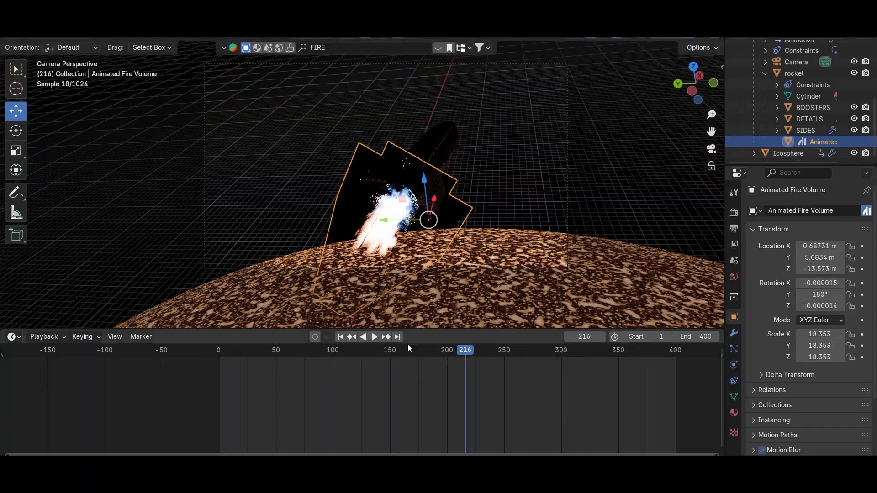
{"action": "key", "text": "F12"}
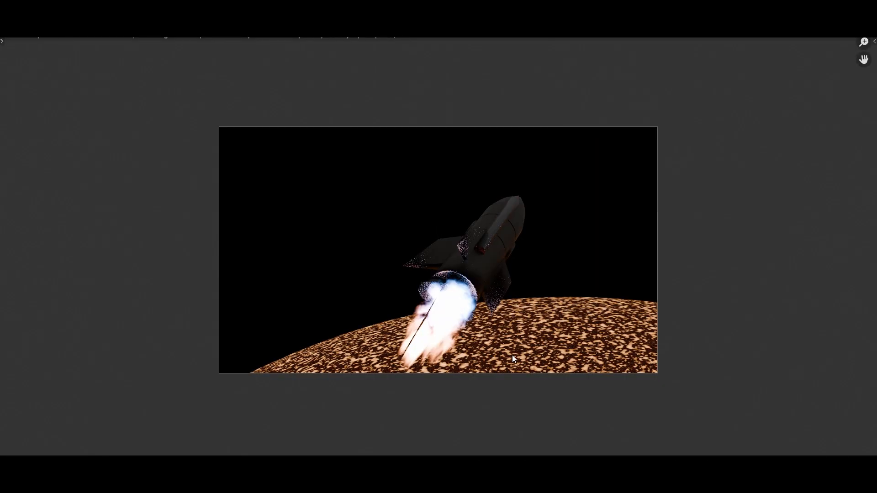